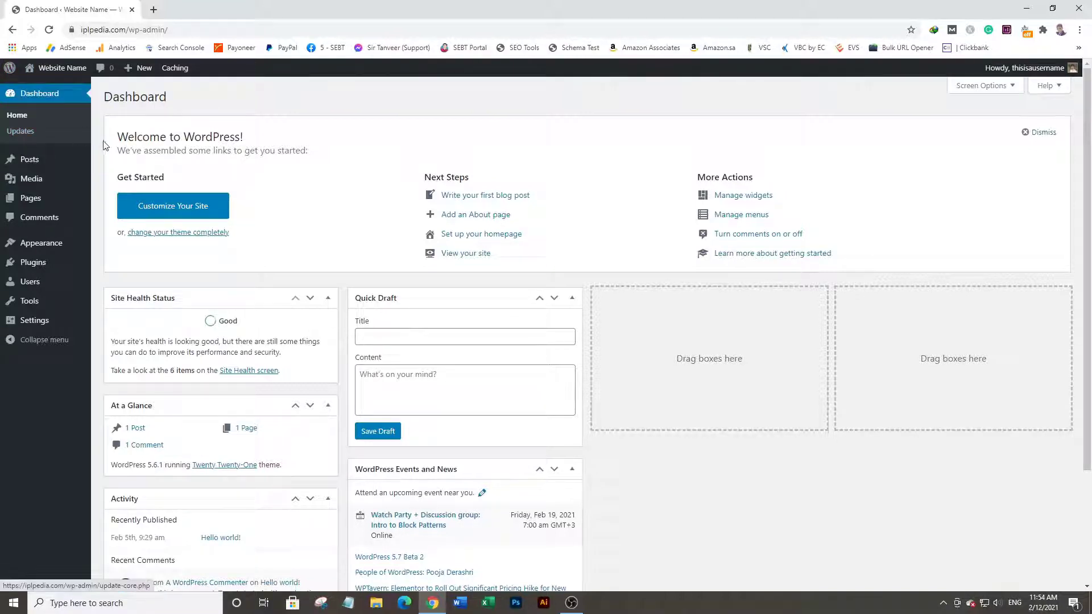
mouse_move(31, 161)
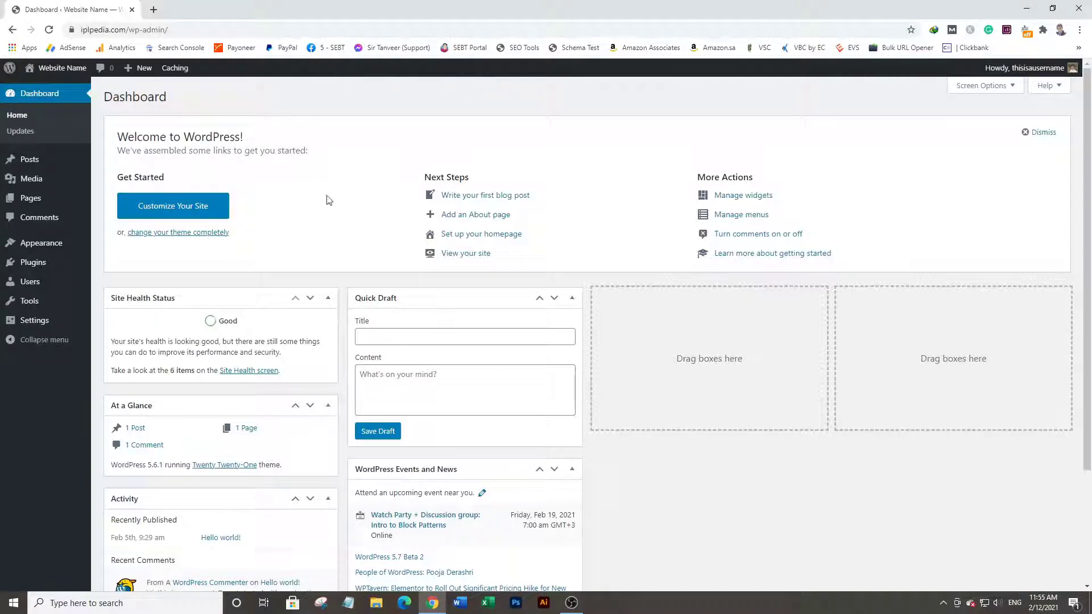
scroll(392, 221, down, 3)
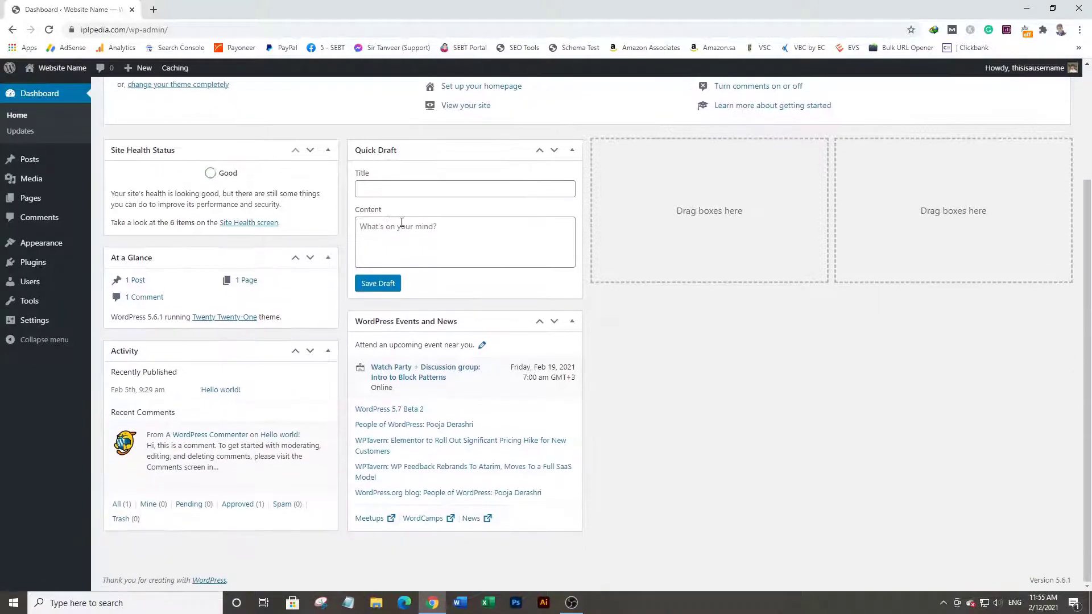
scroll(402, 222, up, 3)
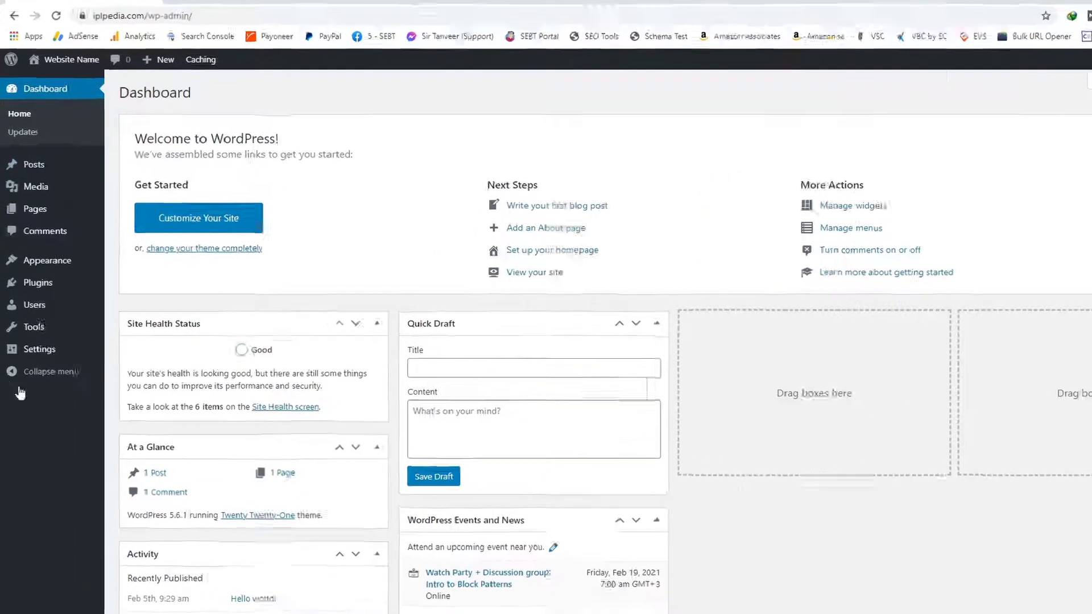
Open the site's installed themes and delete the Sinatra theme.
mouse_move(47, 169)
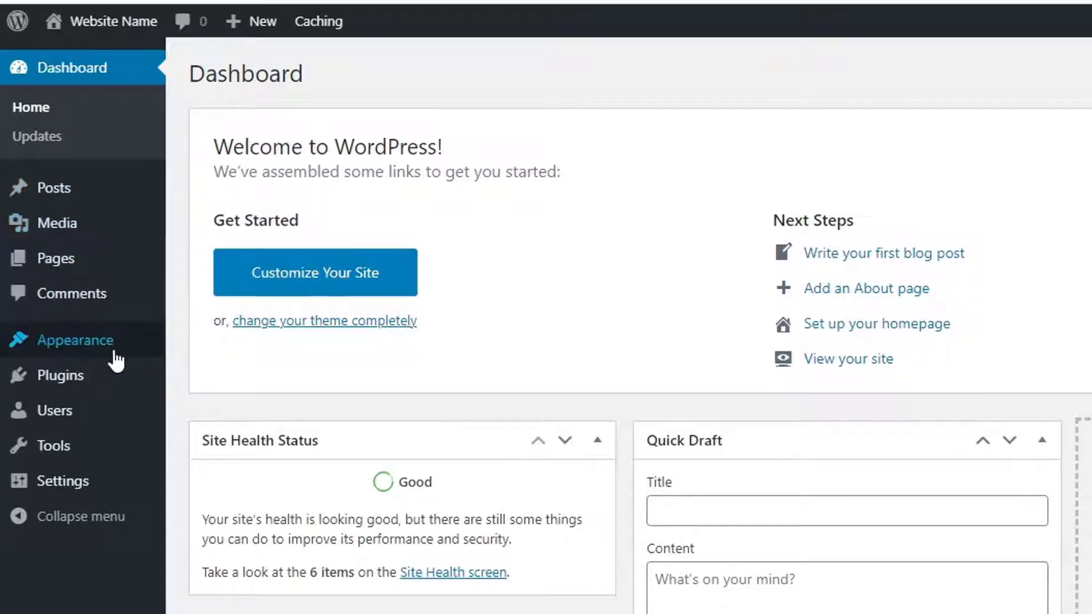
mouse_move(117, 359)
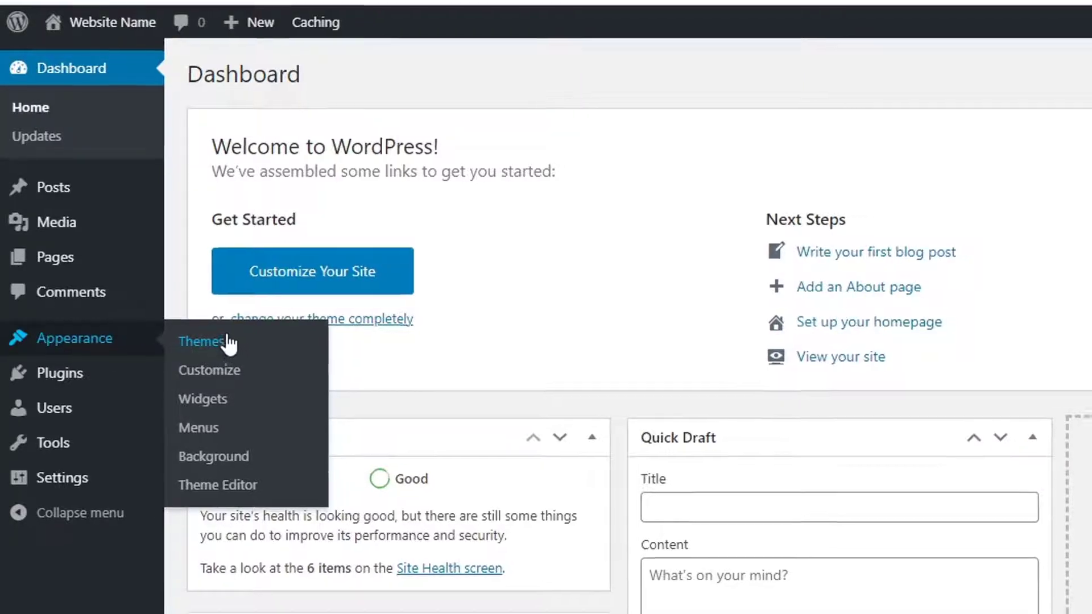
click(233, 344)
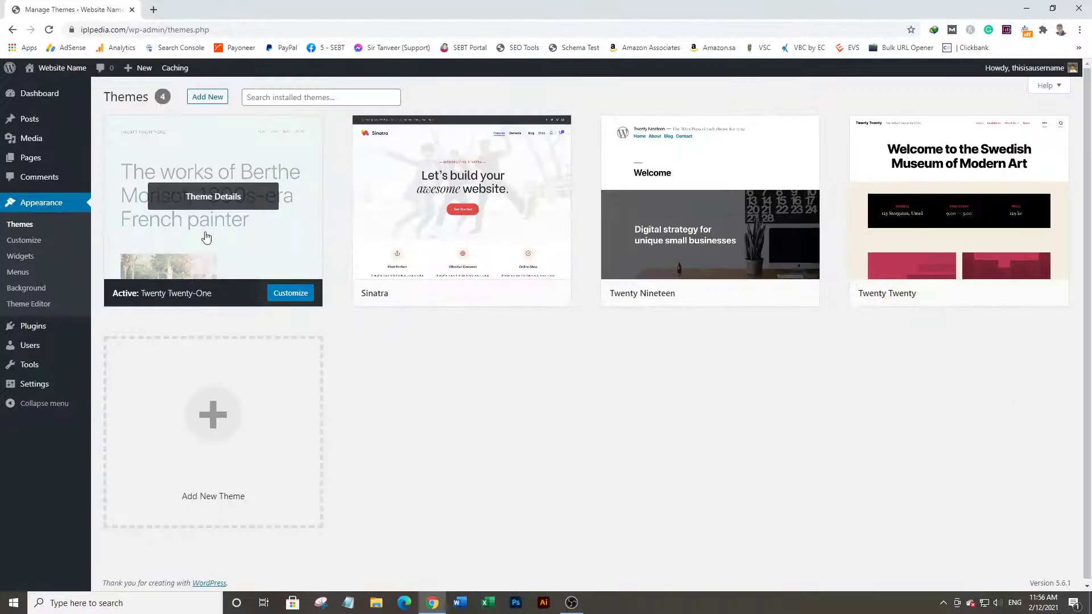
mouse_move(521, 254)
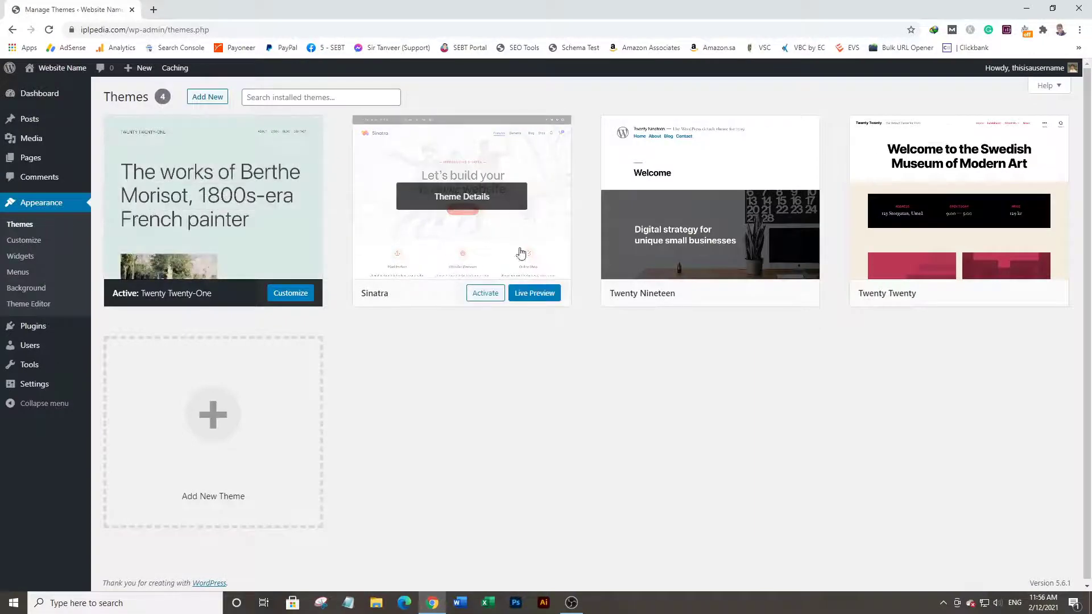
scroll(460, 275, down, 1)
scroll(460, 276, up, 1)
click(482, 237)
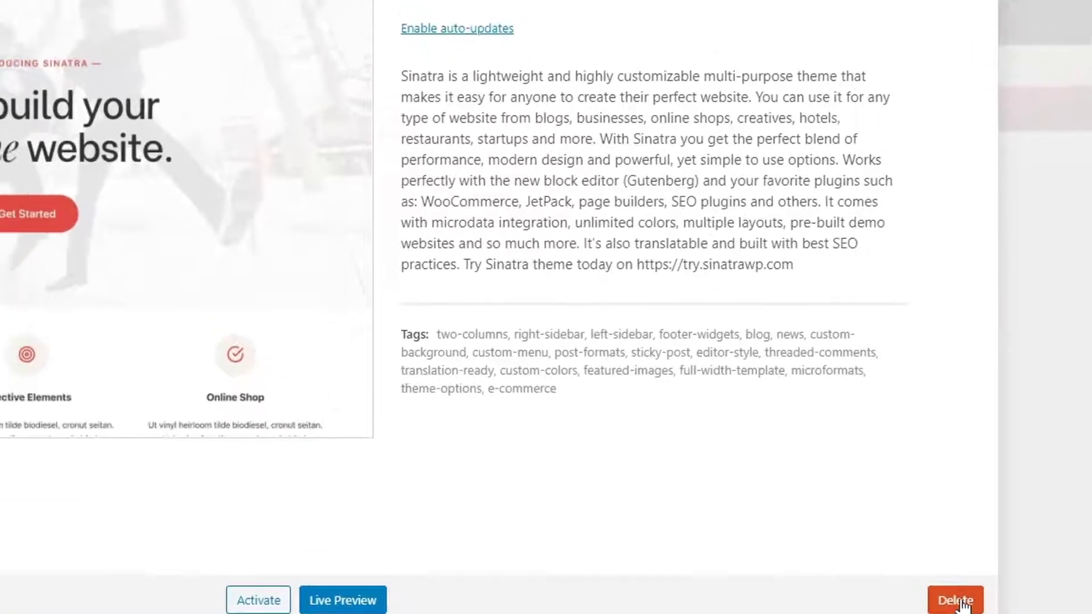
click(907, 529)
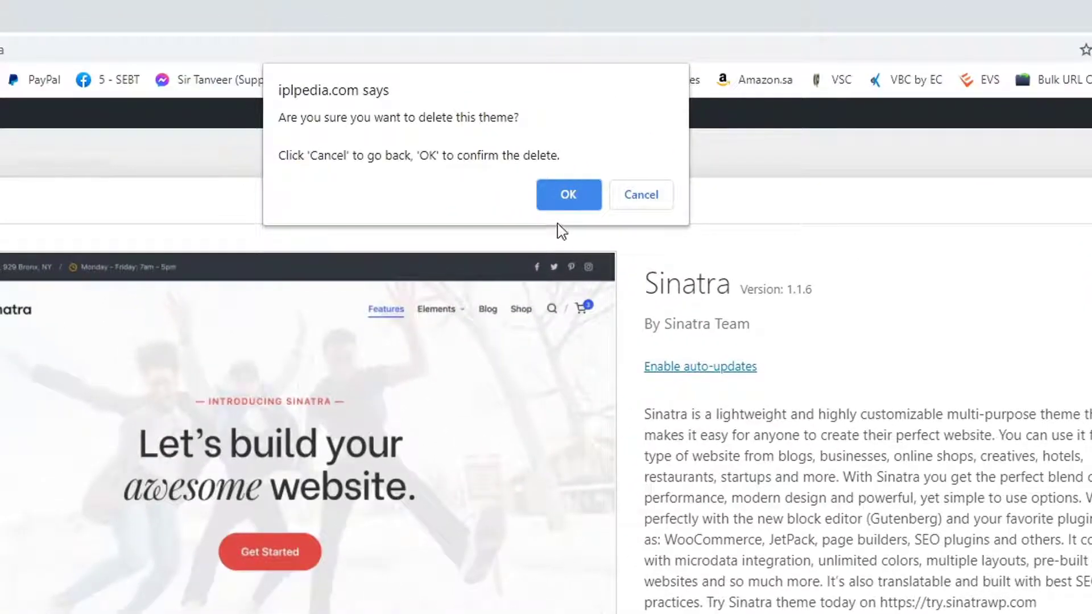
click(558, 202)
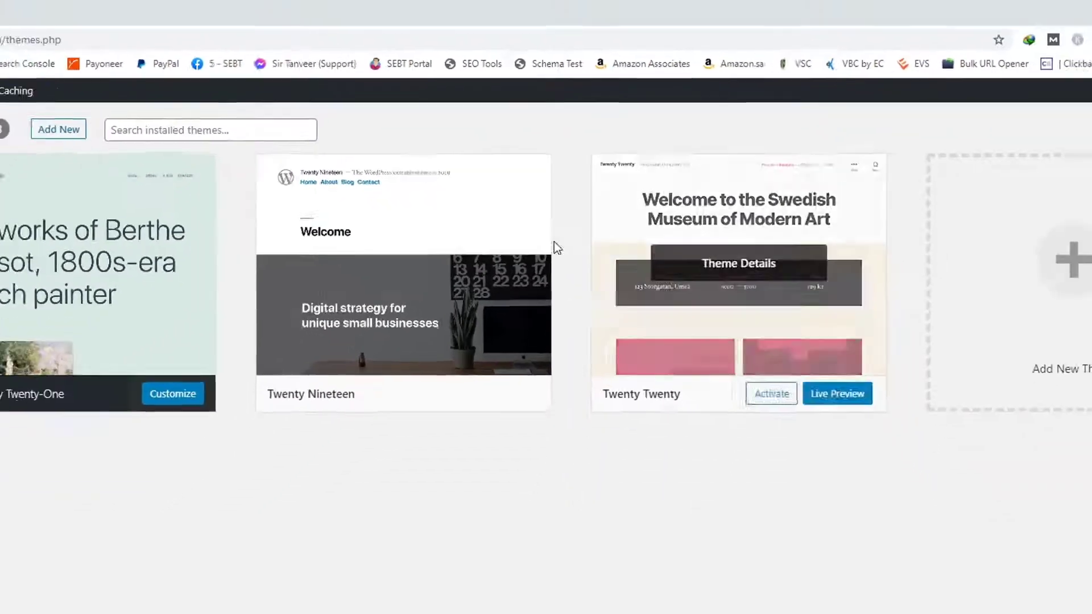
Delete the inactive Twenty Nineteen and Twenty Twenty themes from the installed themes.
click(461, 308)
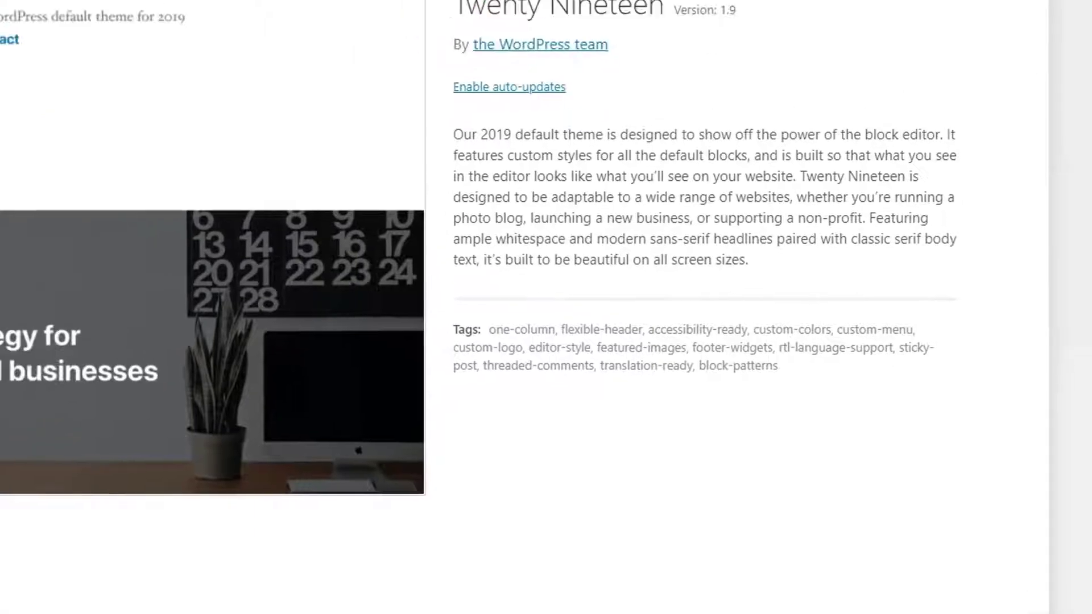
click(903, 529)
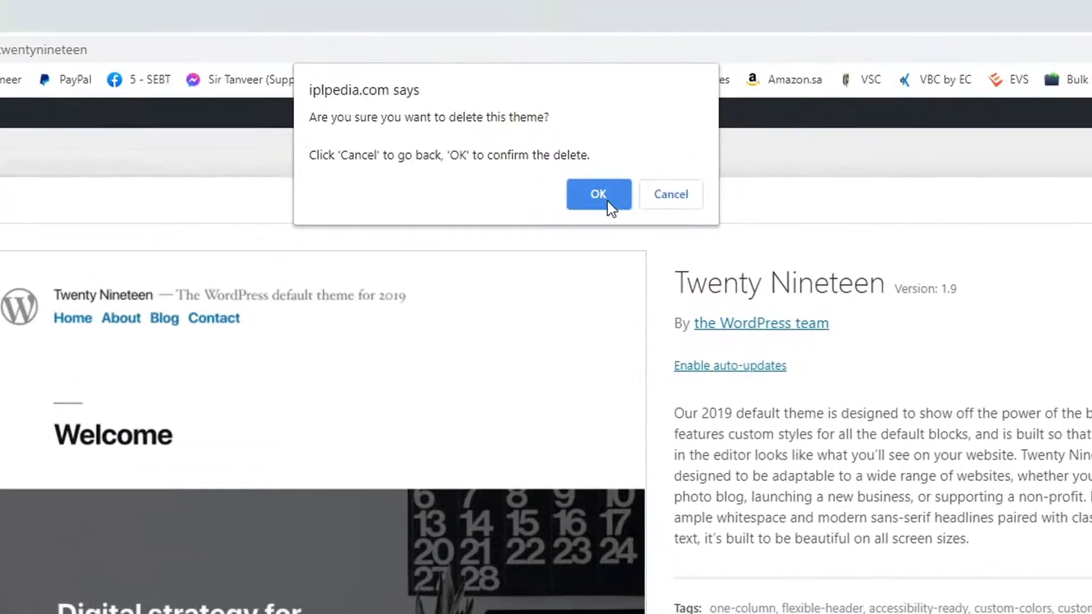
click(607, 199)
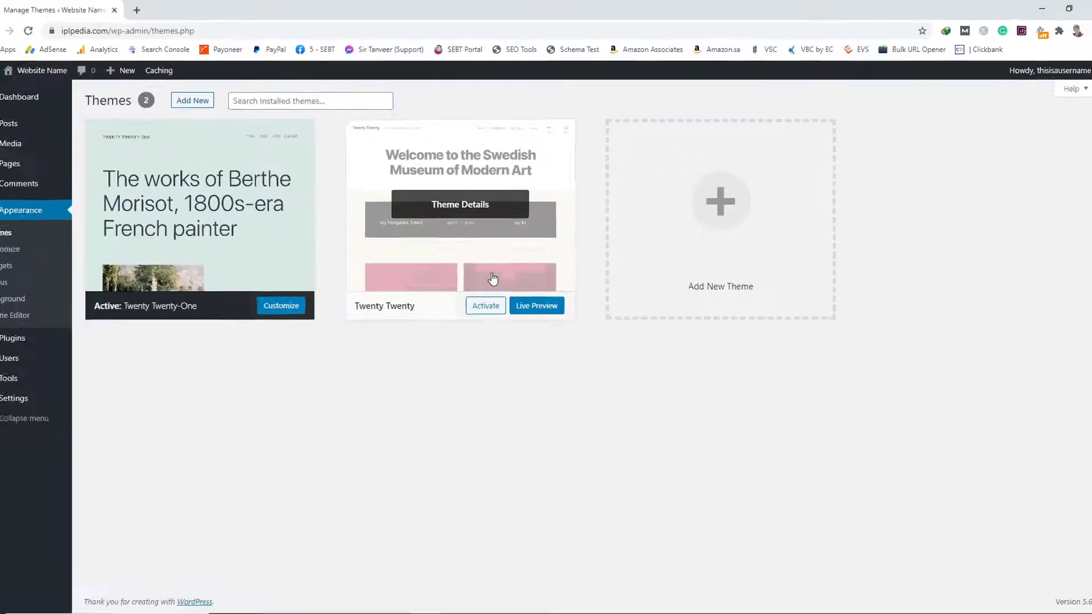
click(441, 409)
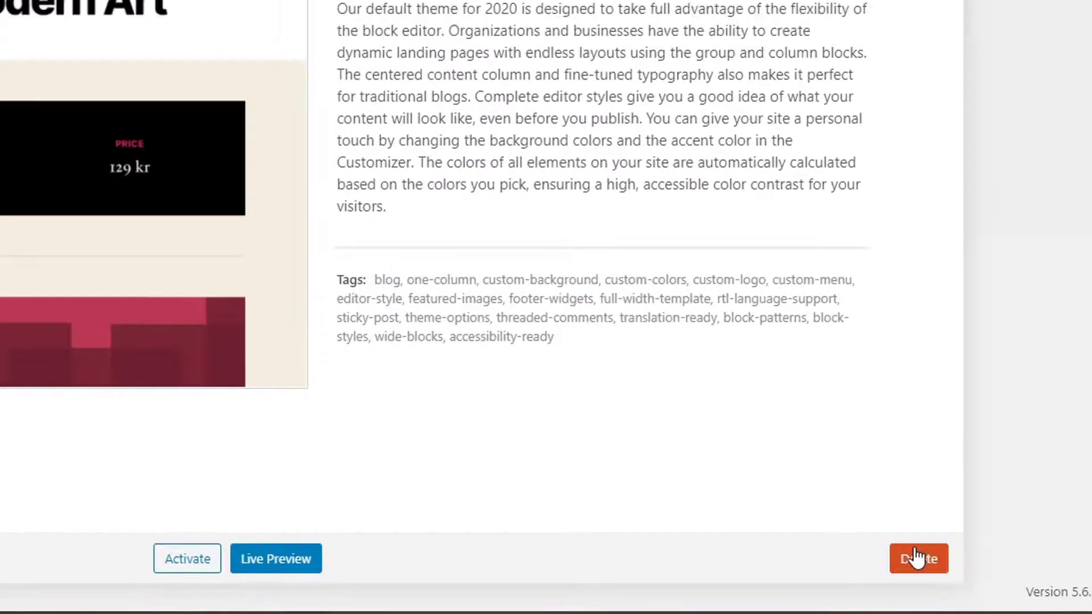
click(891, 519)
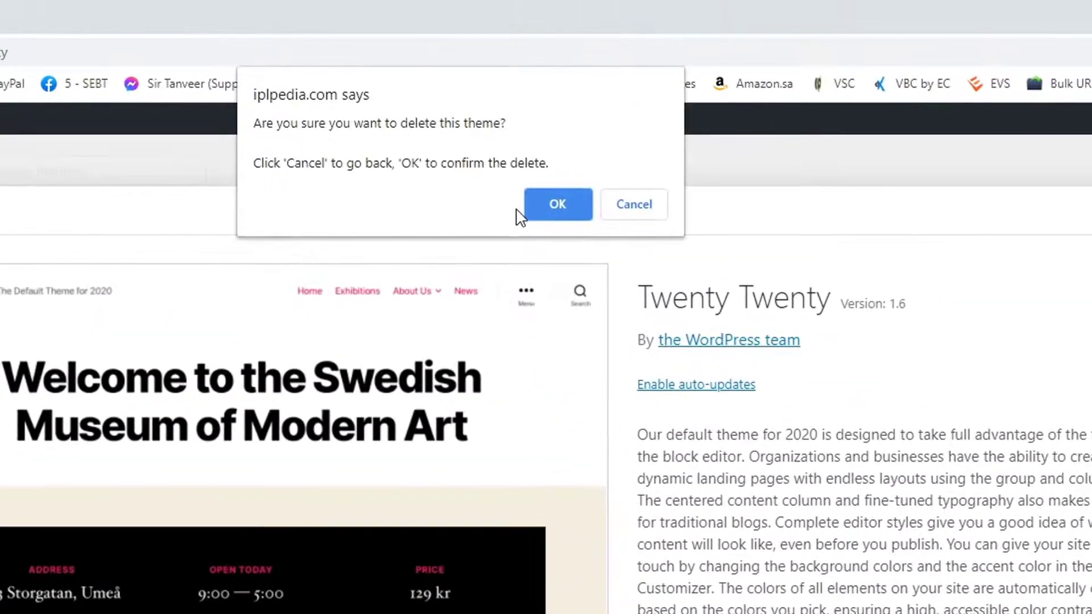
click(540, 200)
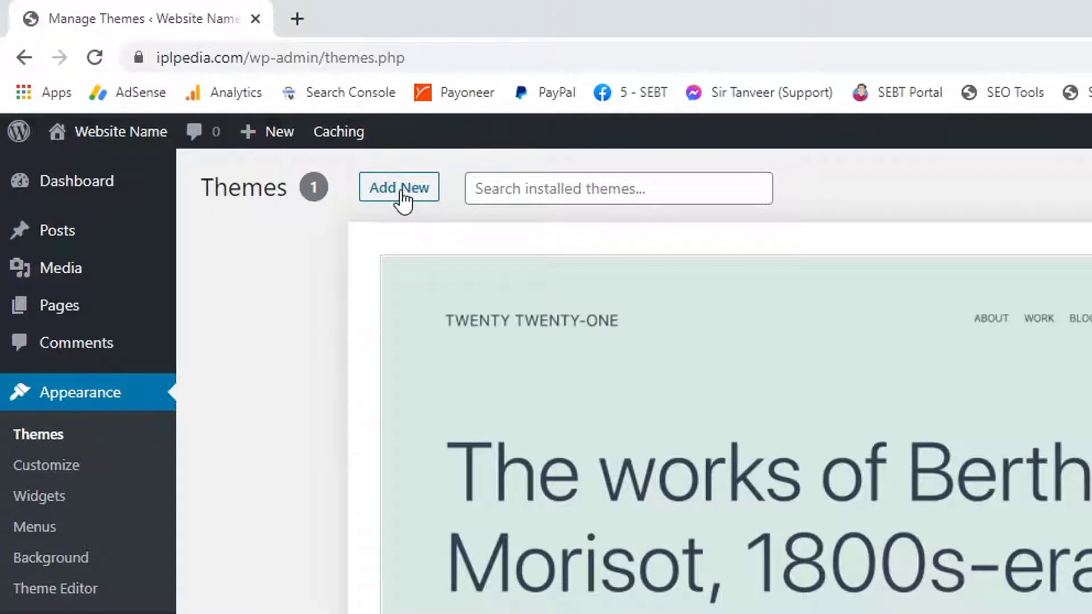
Open the catalogue for adding a new theme and browse the featured themes.
click(412, 200)
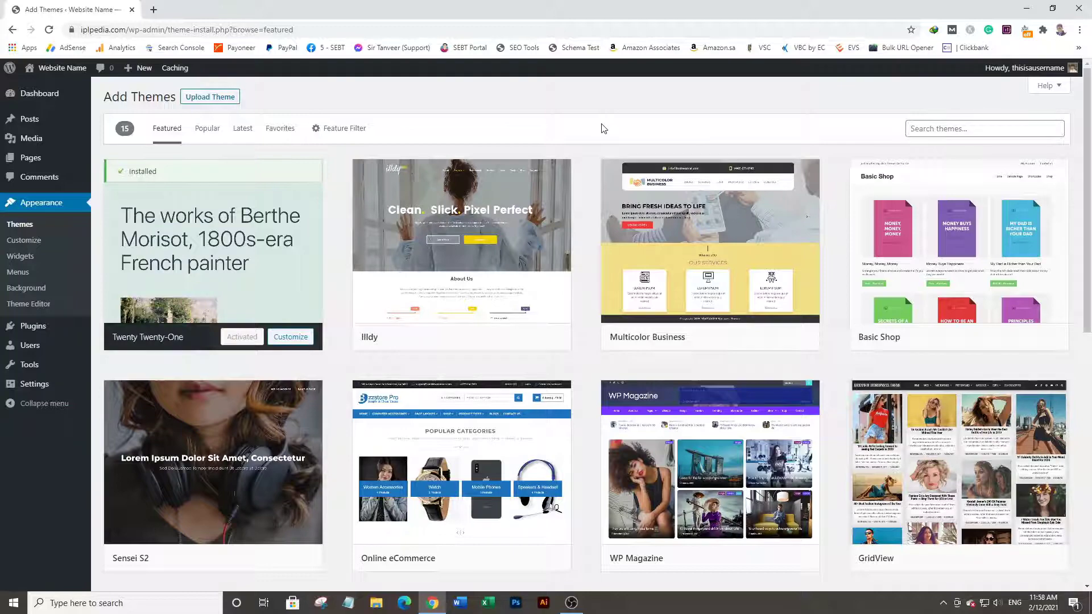
scroll(590, 170, down, 4)
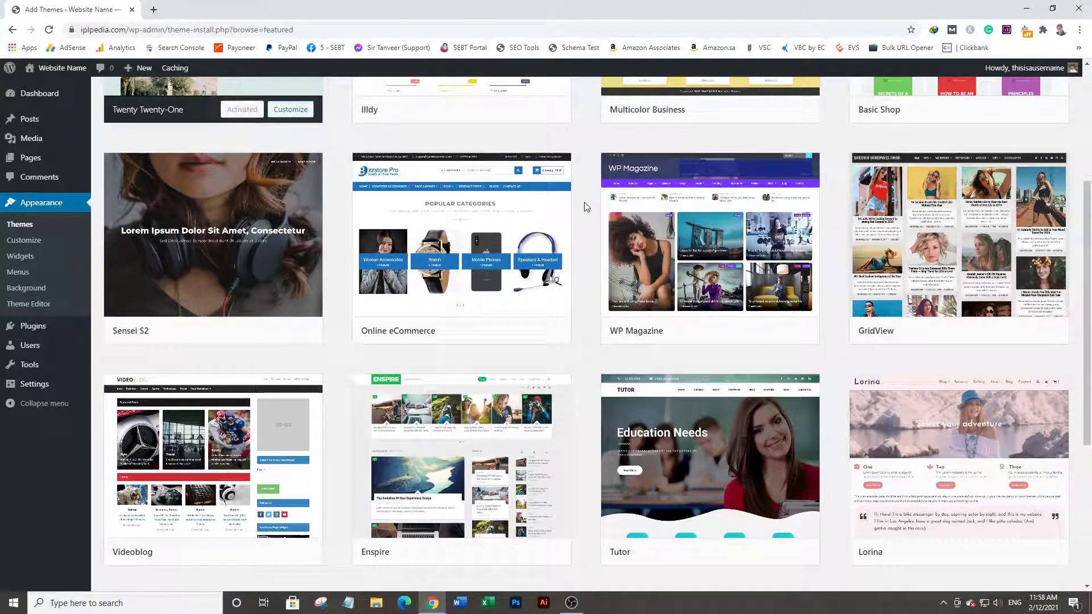
scroll(585, 202, up, 4)
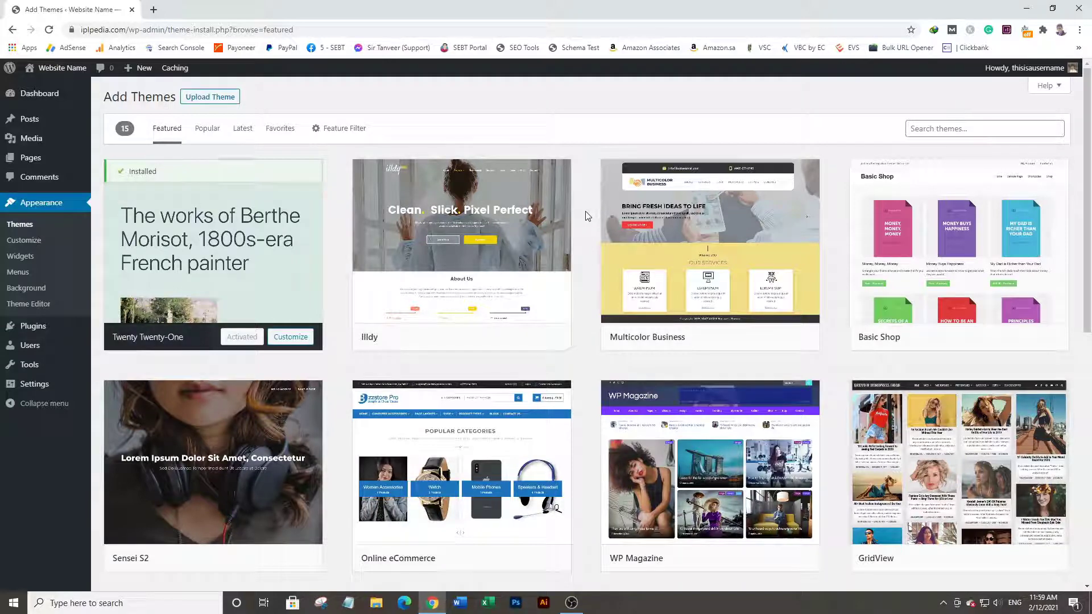
scroll(580, 215, down, 1)
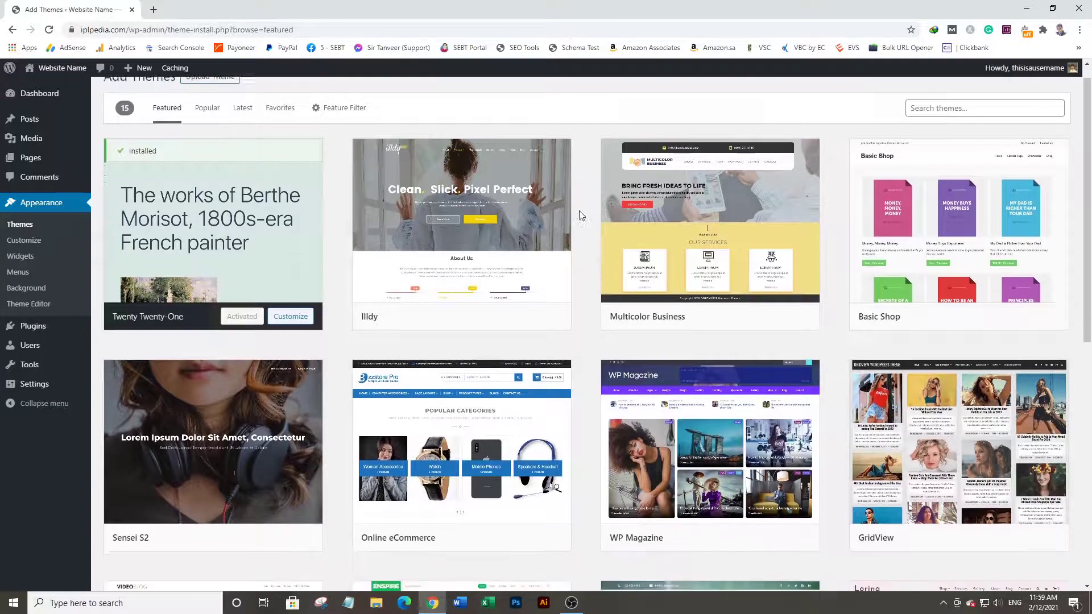
scroll(579, 216, down, 5)
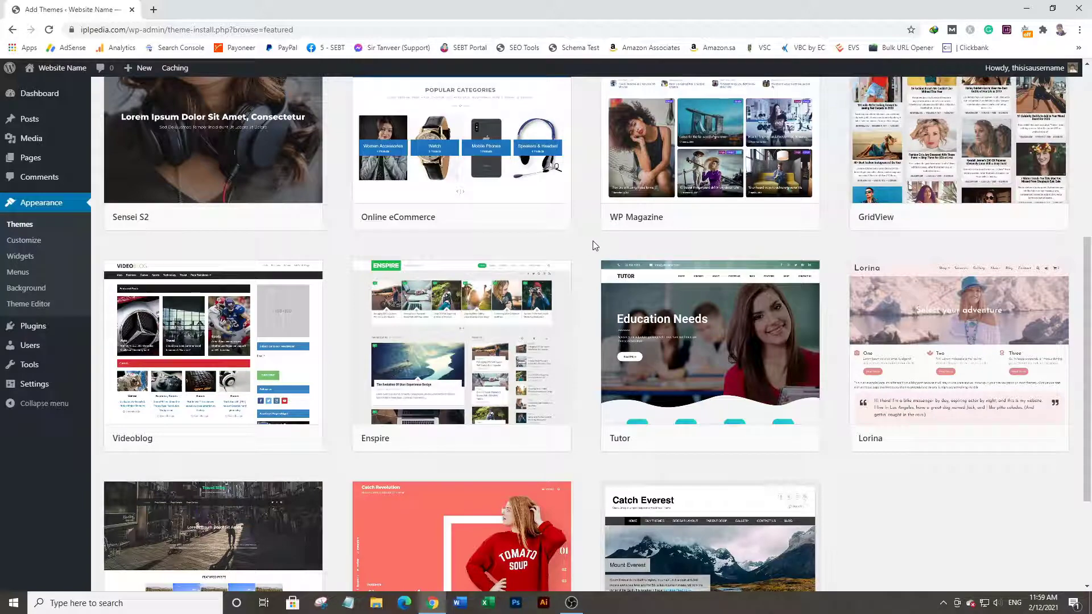
scroll(749, 242, down, 3)
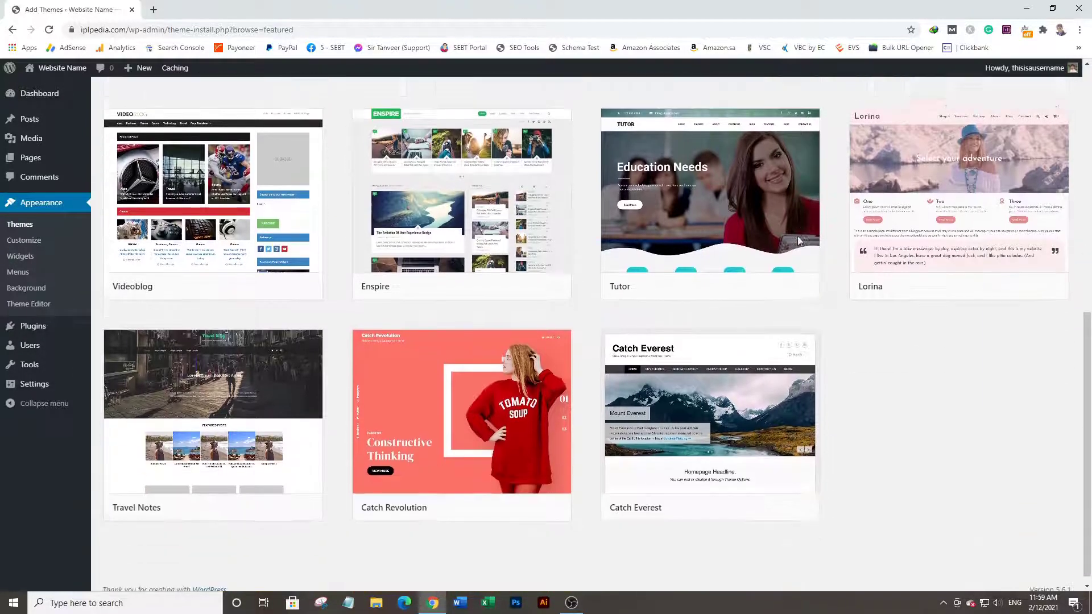
scroll(853, 370, up, 8)
scroll(826, 348, up, 1)
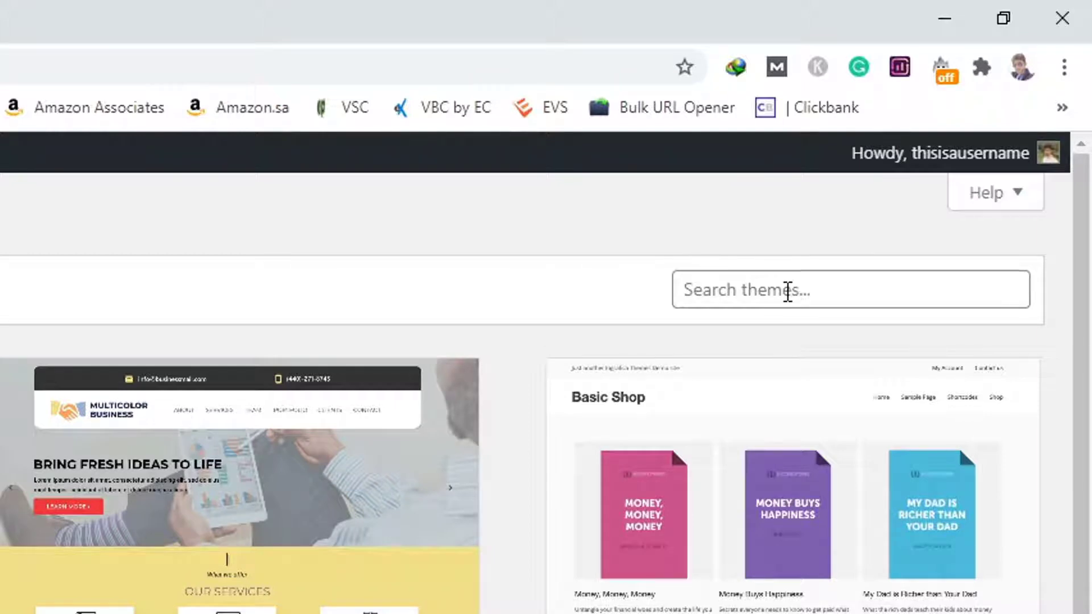
Search the theme catalogue for "generate", and install and activate the GeneratePress theme.
click(788, 292)
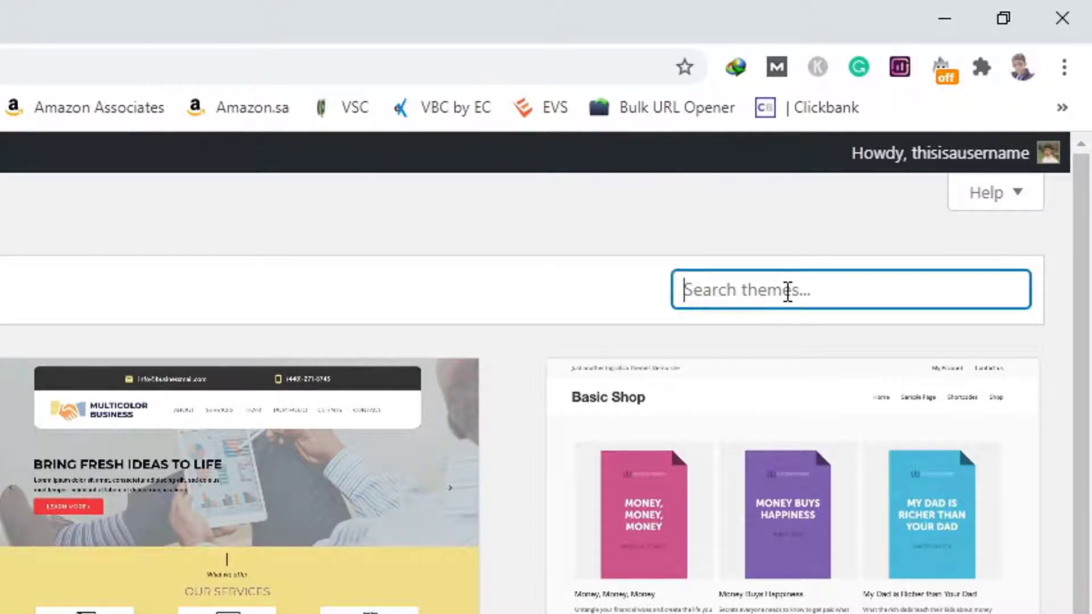
text(generate)
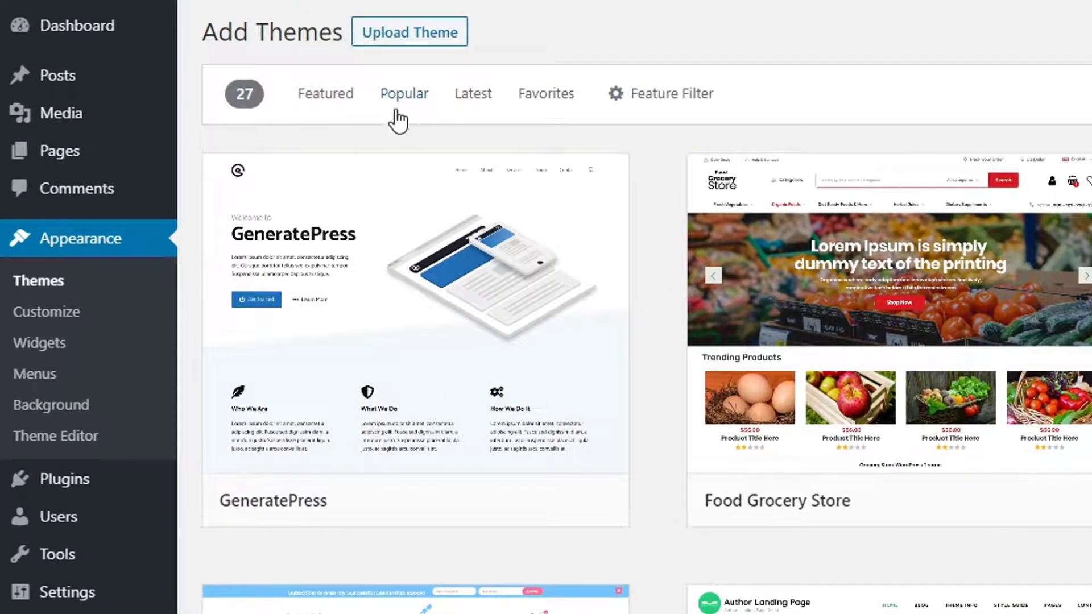
mouse_move(422, 207)
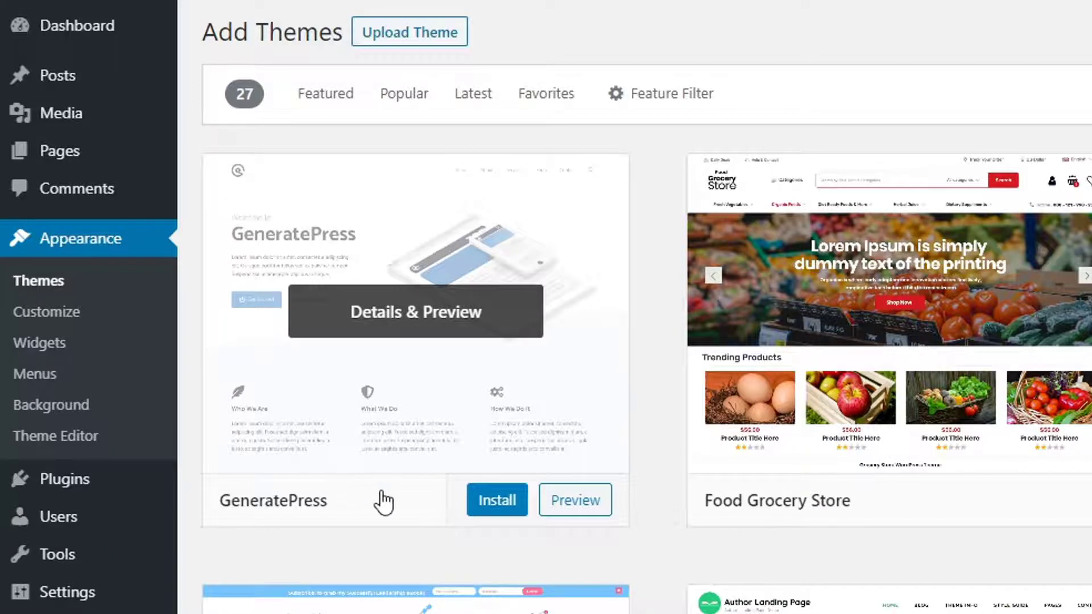
mouse_move(419, 500)
click(480, 515)
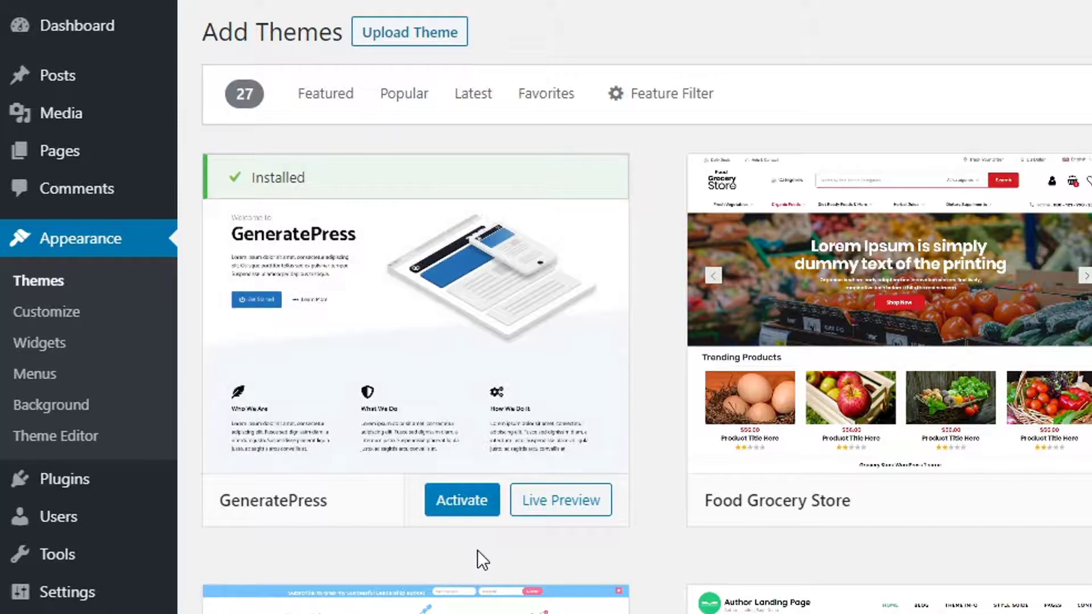
click(451, 514)
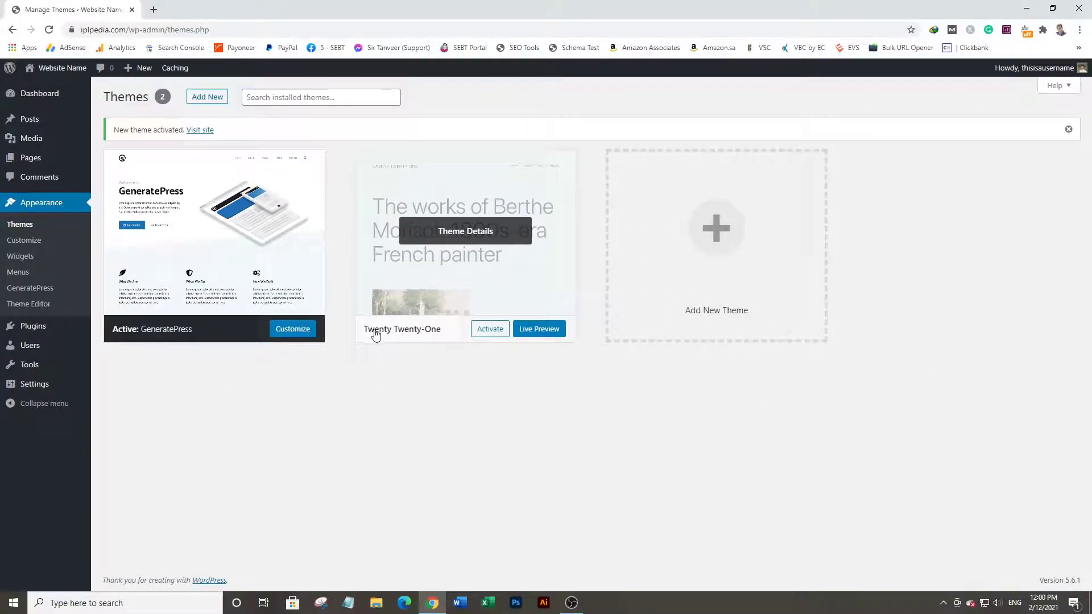
Delete the Twenty Twenty-One theme so that GeneratePress is the only installed theme.
click(492, 277)
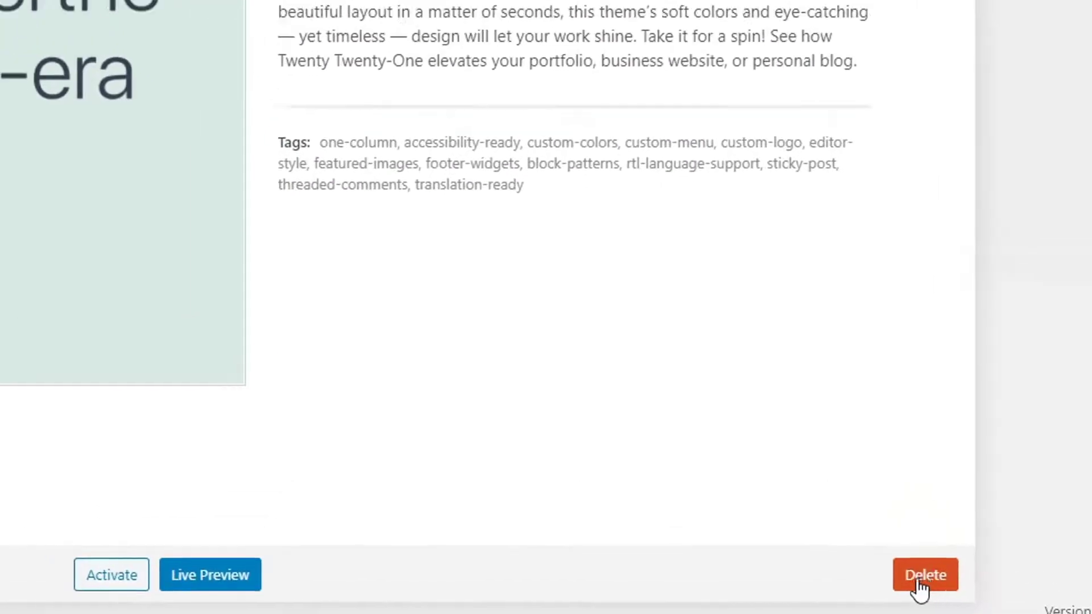
click(872, 512)
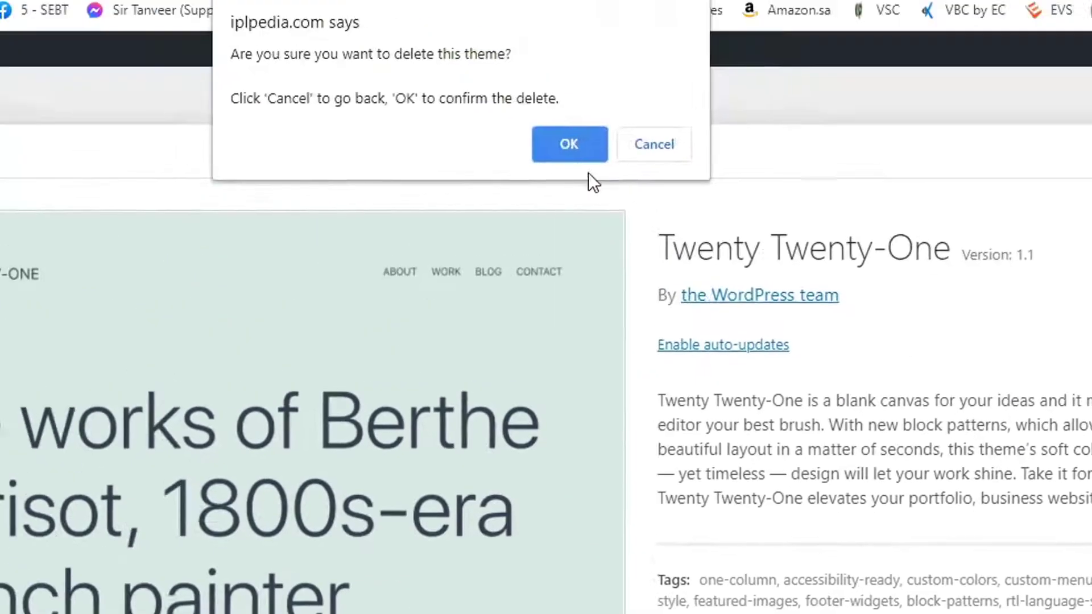
click(569, 144)
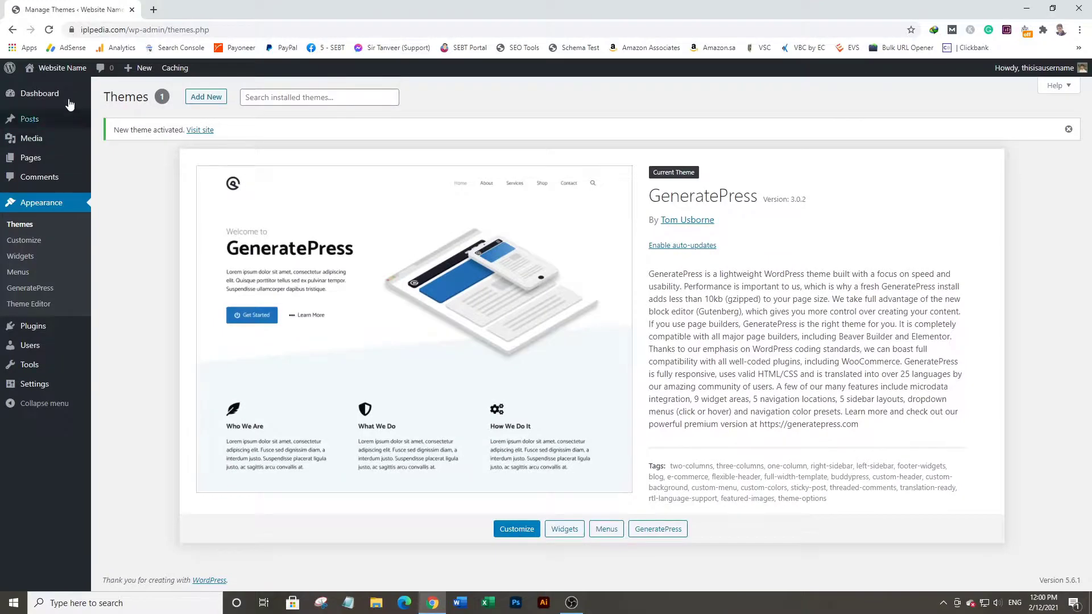
Open the live website in a new browser tab and view its front page.
mouse_move(59, 70)
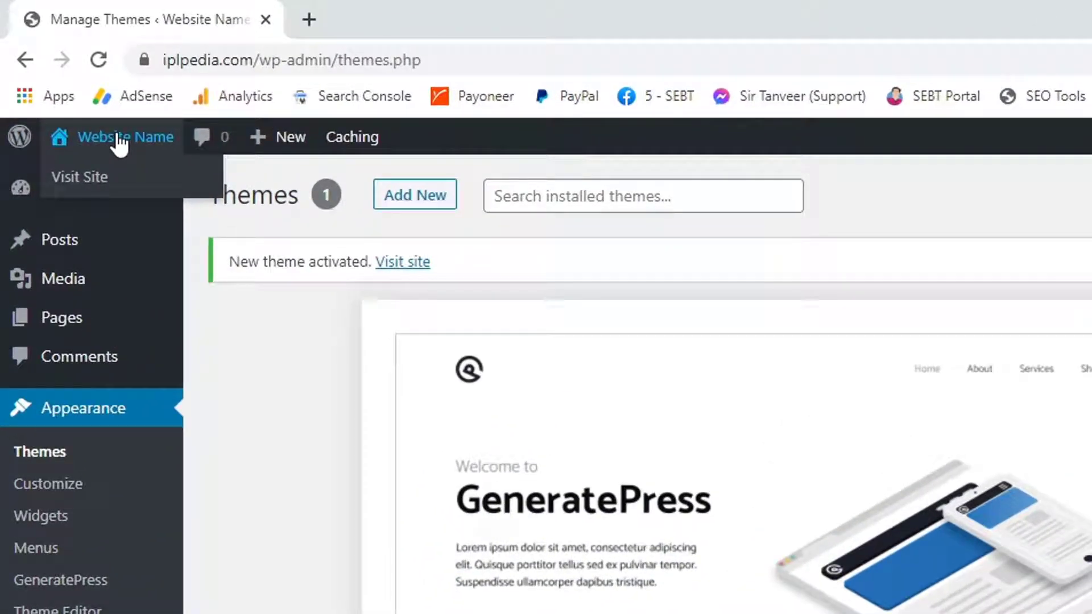
right_click(110, 178)
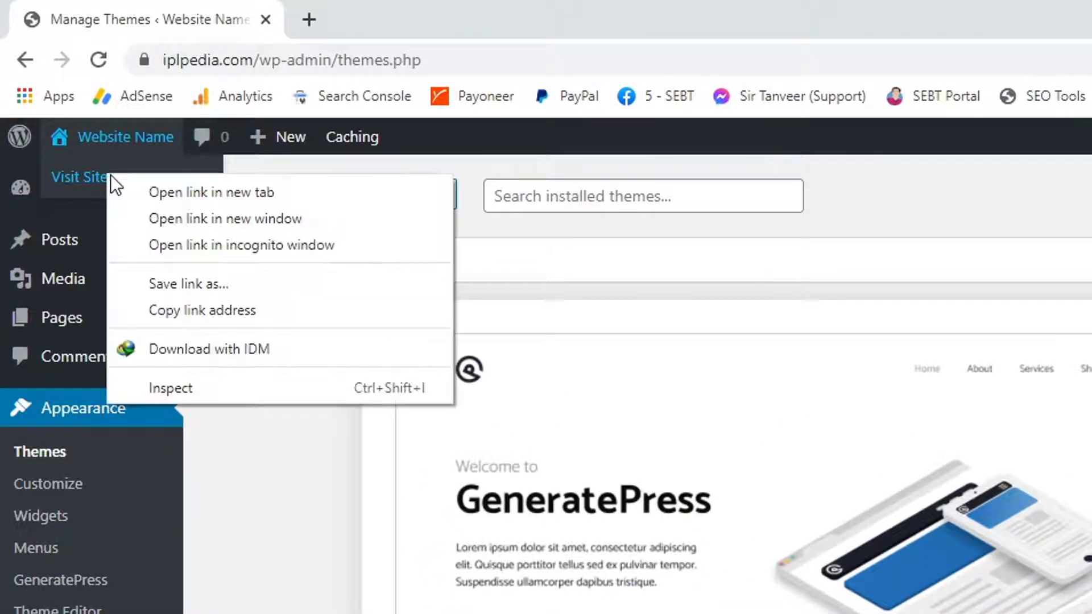
click(205, 189)
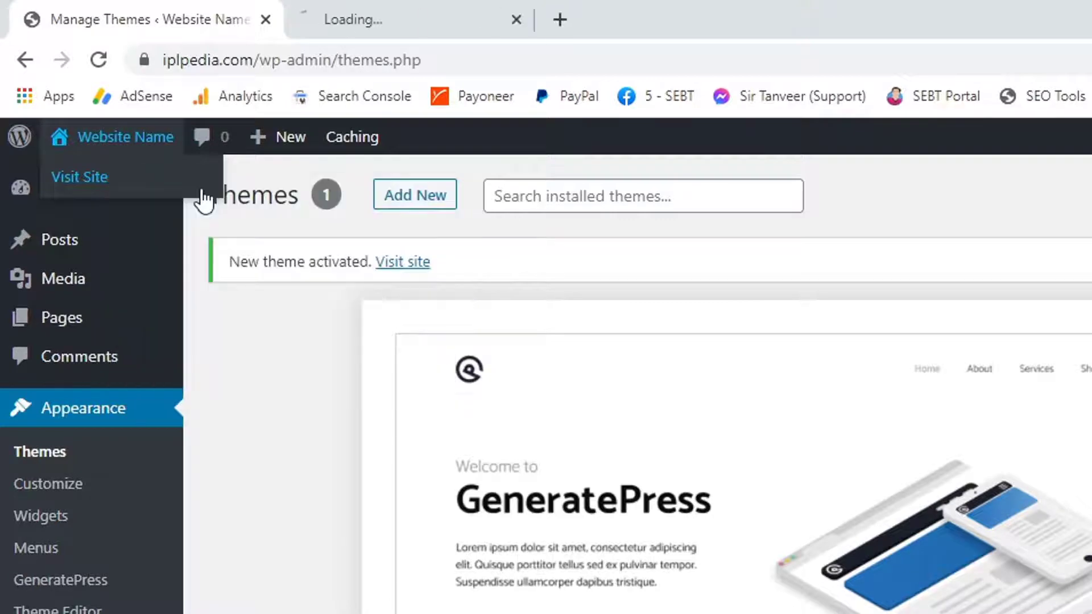
click(434, 7)
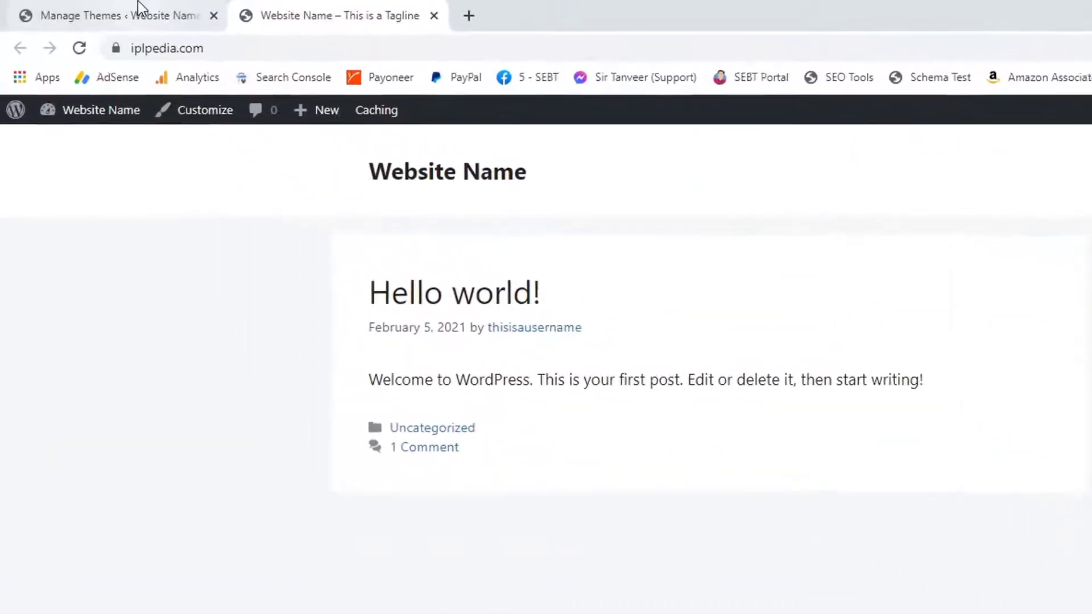
Return to the site's admin area, open the installed plugins and activate Akismet Anti-Spam.
click(141, 8)
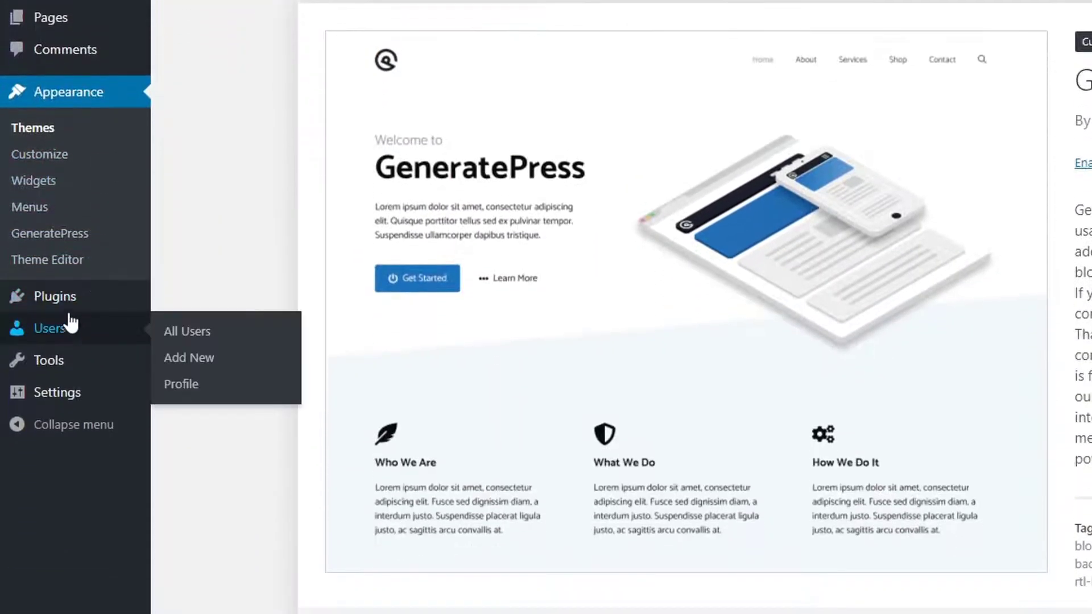
mouse_move(83, 536)
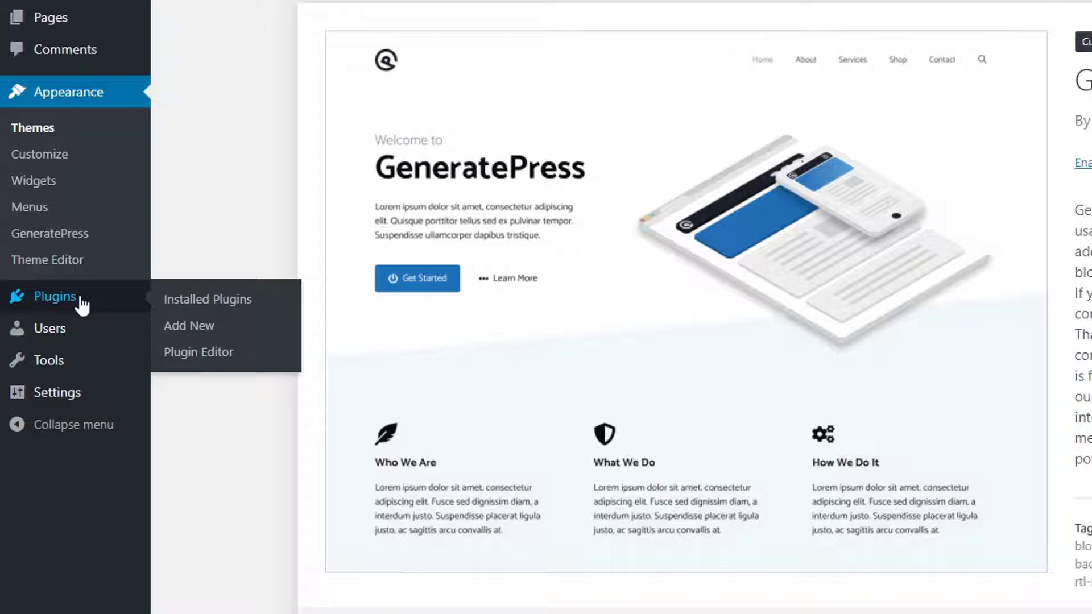
click(88, 302)
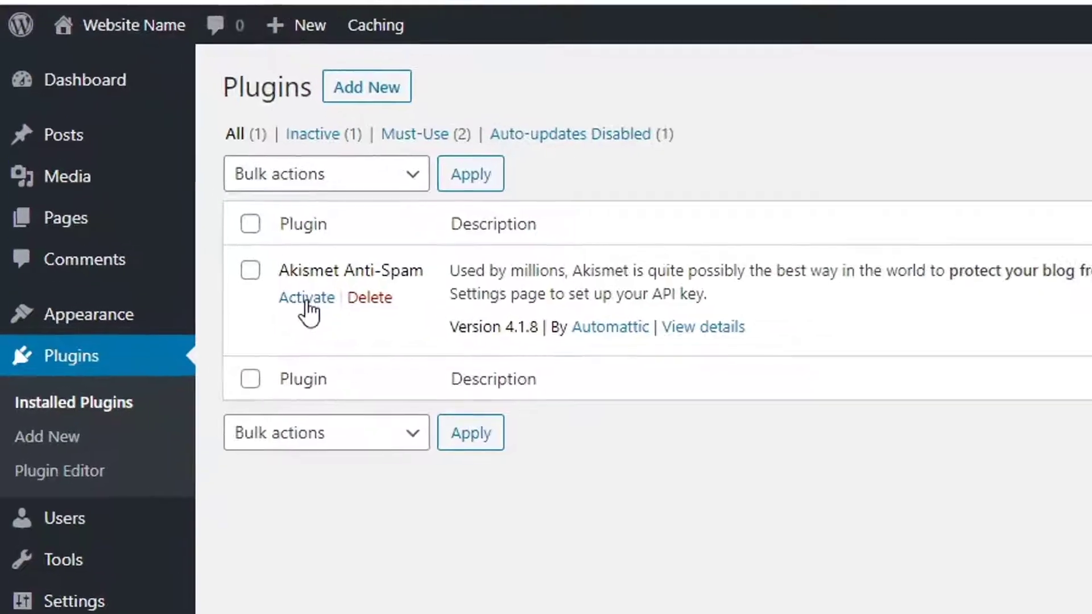
click(310, 300)
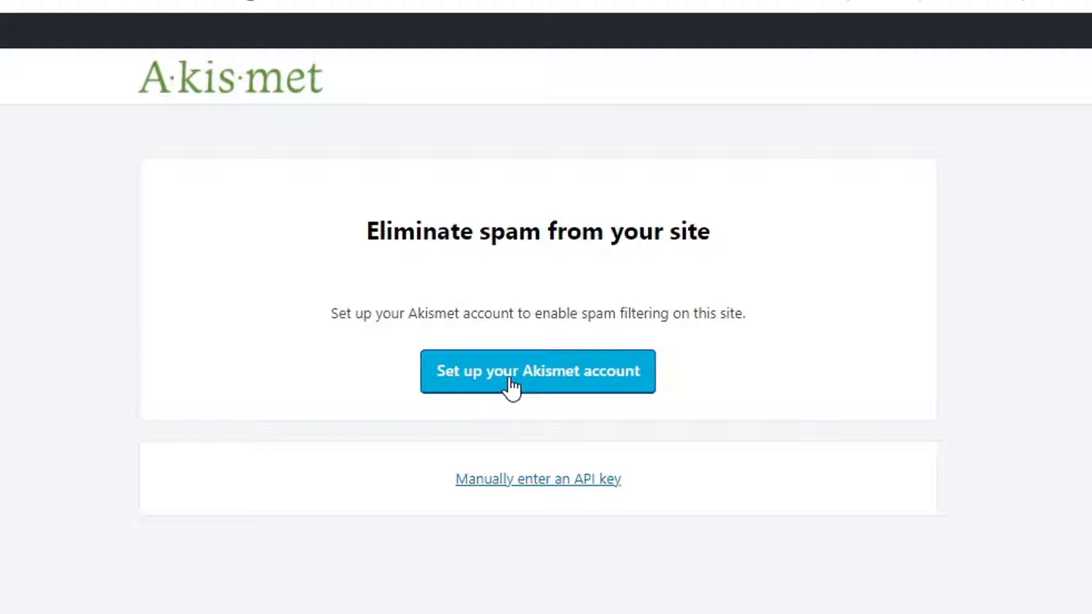
Start the Akismet account setup, choose the Personal plan and set its price to $0 per year.
click(547, 374)
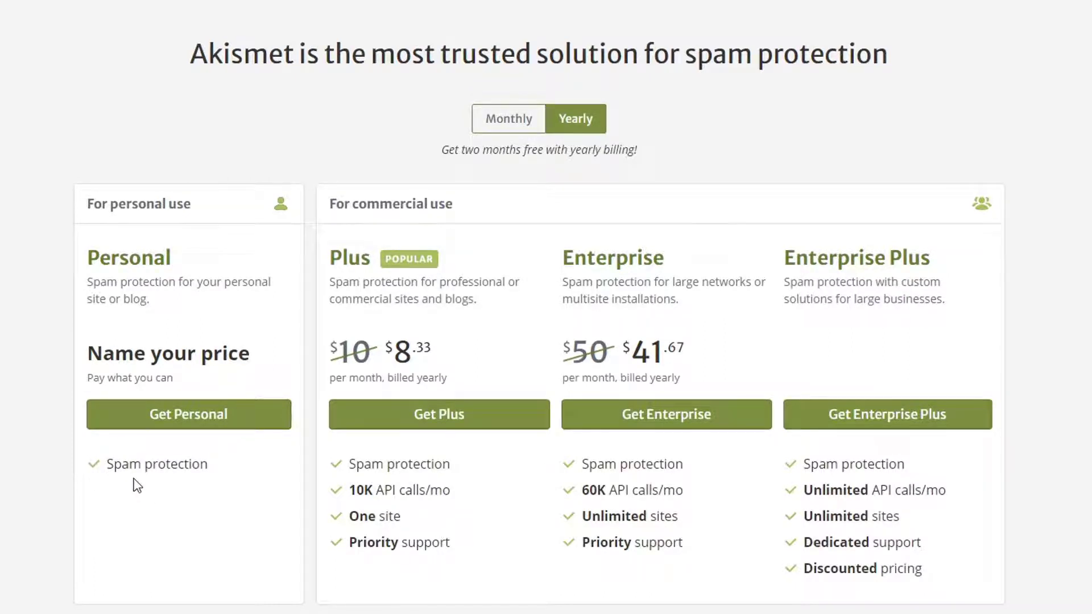
click(163, 418)
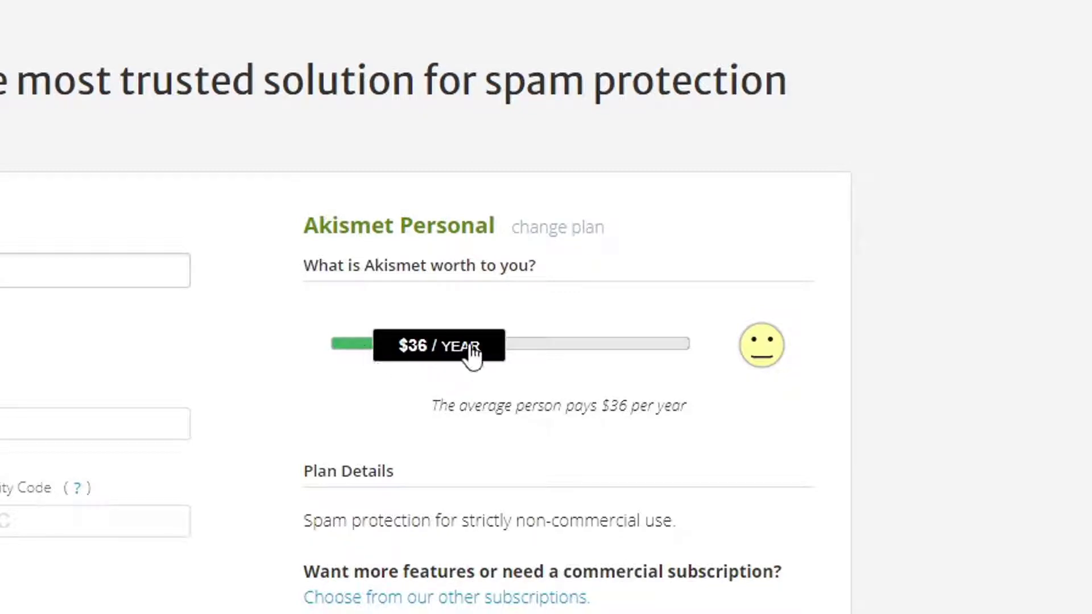
drag(472, 358, 298, 360)
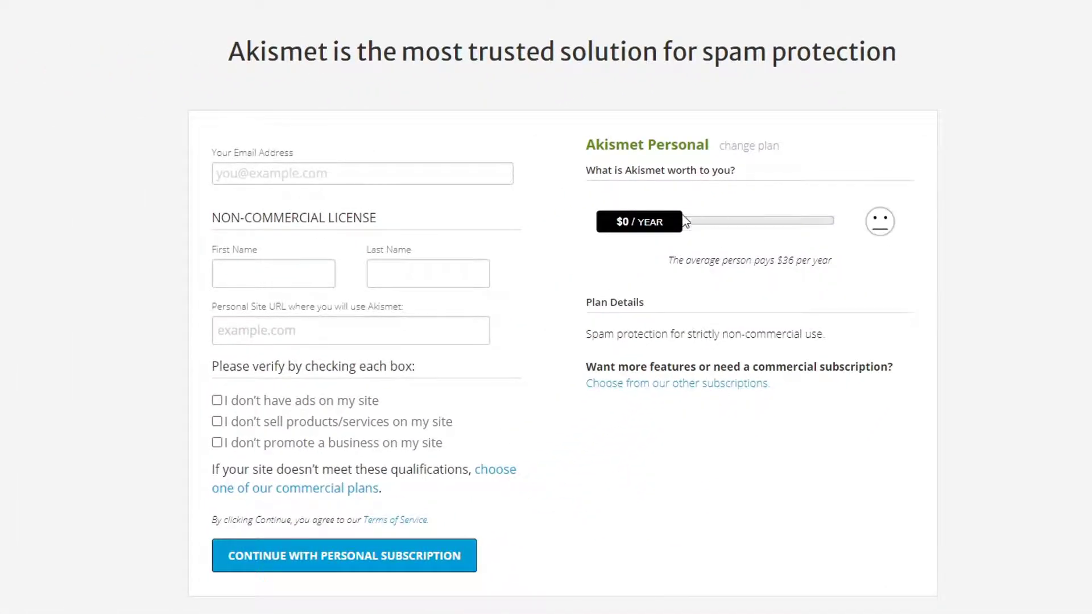
drag(647, 225, 577, 222)
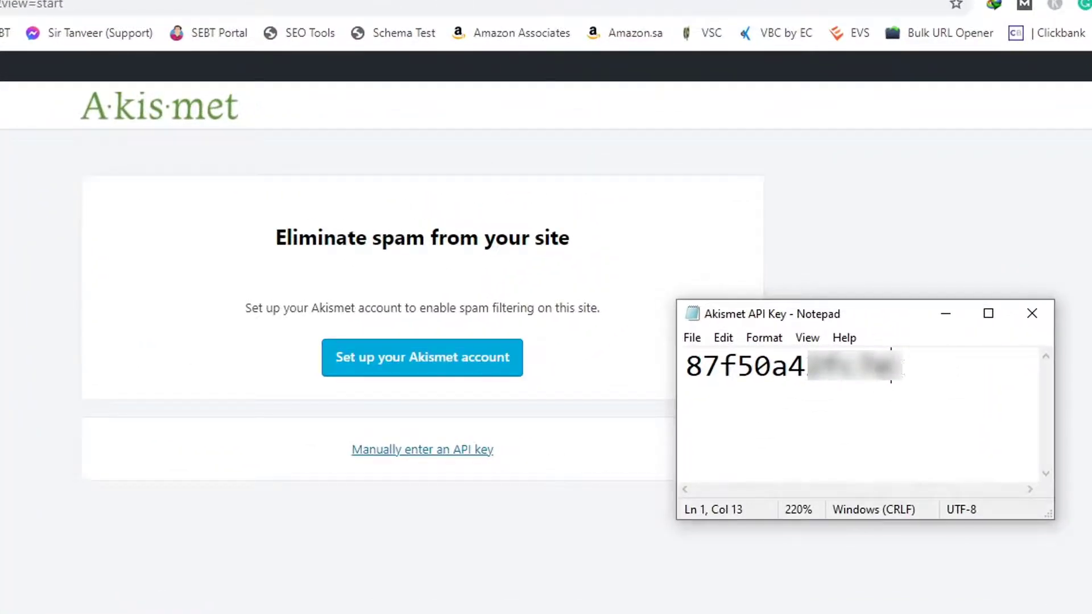
Copy the Akismet API key from the Notepad file, enter it manually in the plugin's API key field and connect the site.
drag(891, 364, 684, 367)
right_click(748, 370)
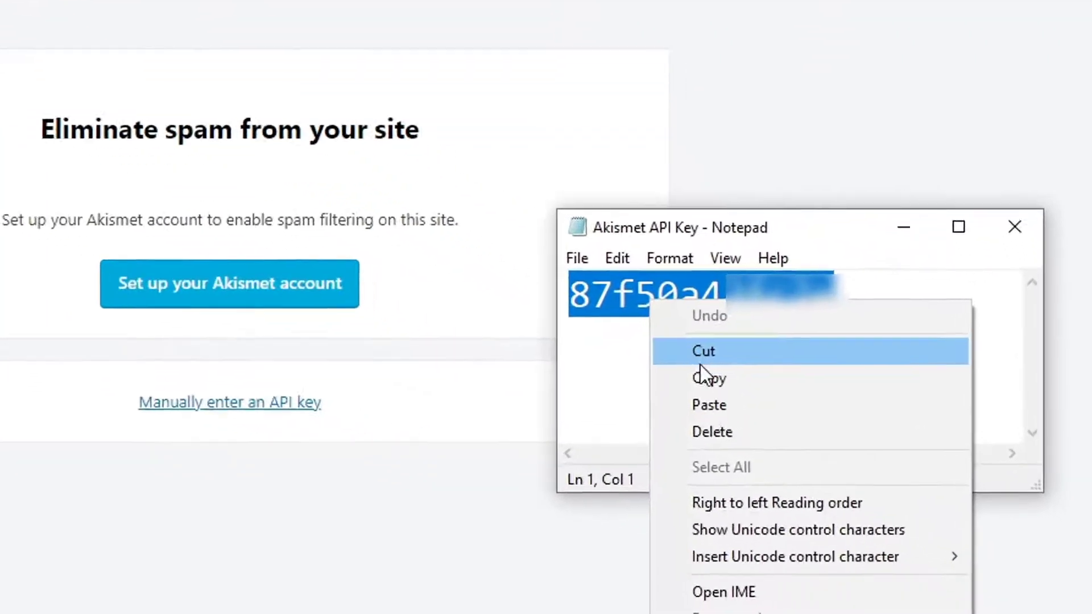
click(709, 381)
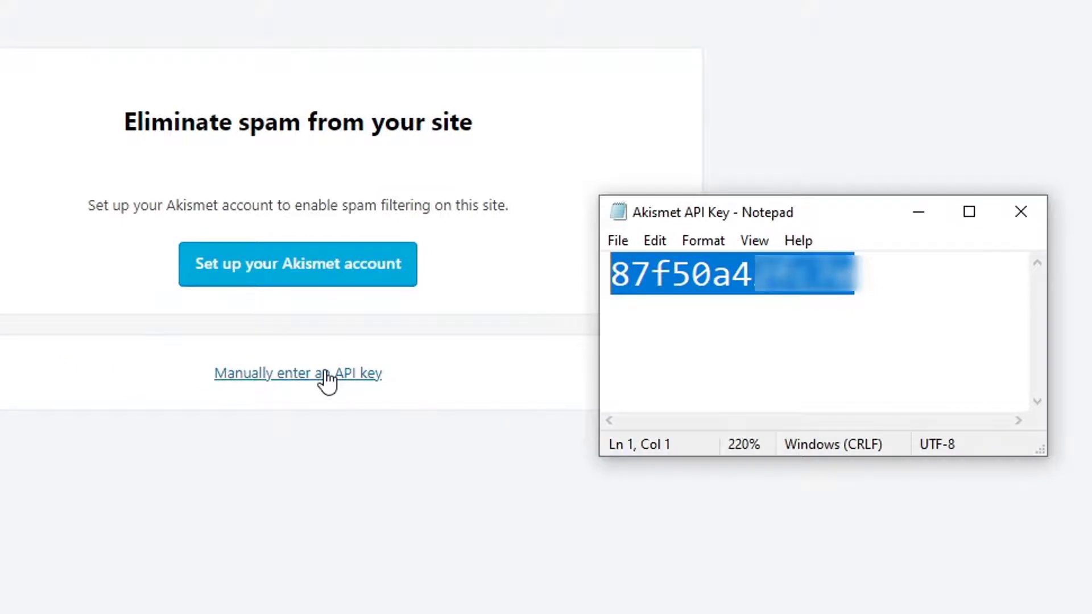
click(327, 380)
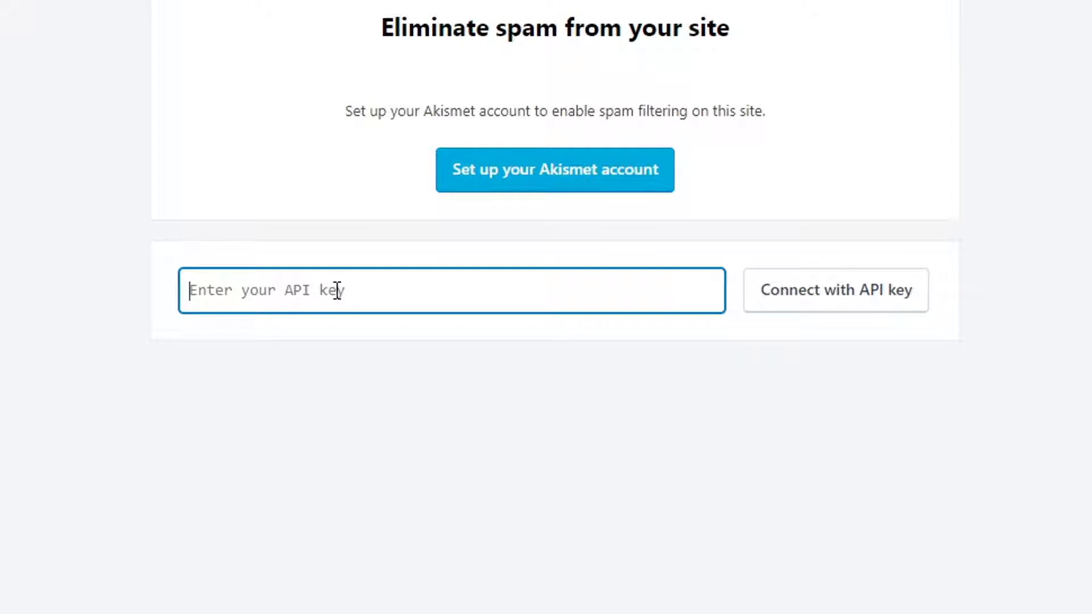
right_click(296, 287)
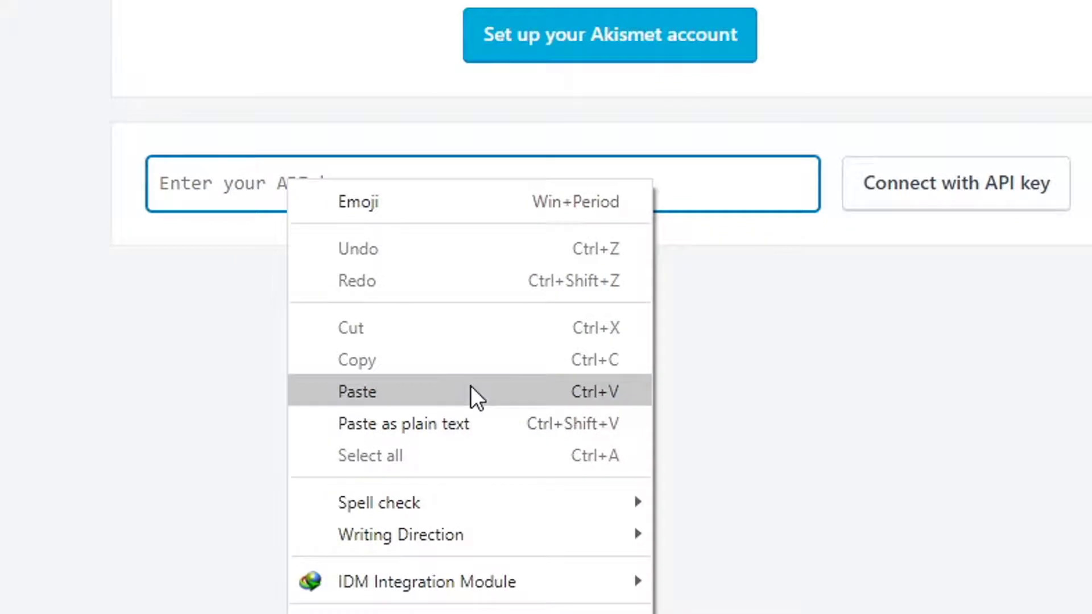
click(471, 391)
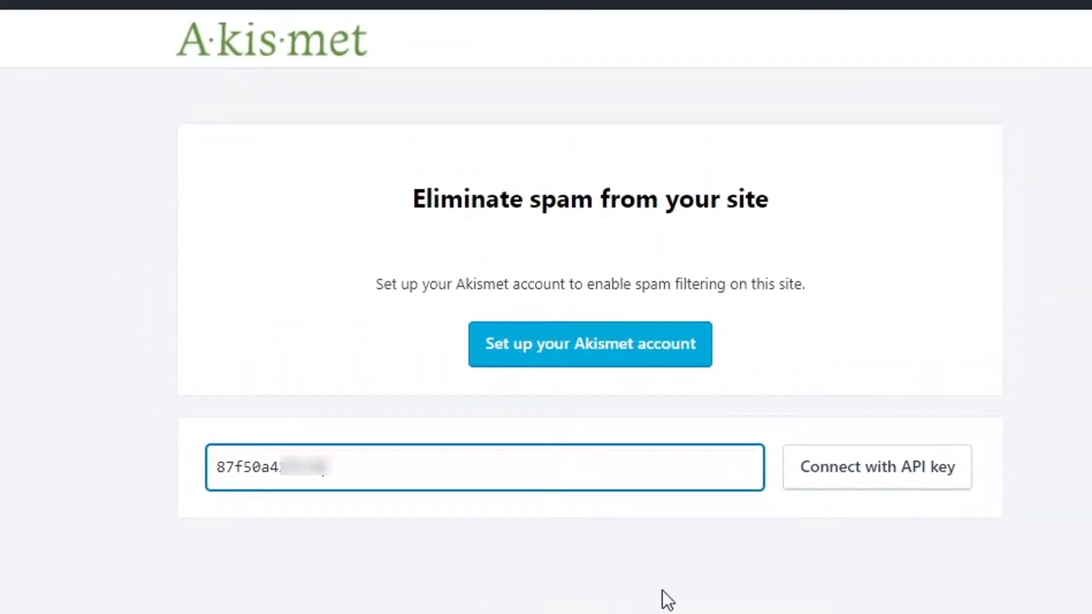
click(862, 494)
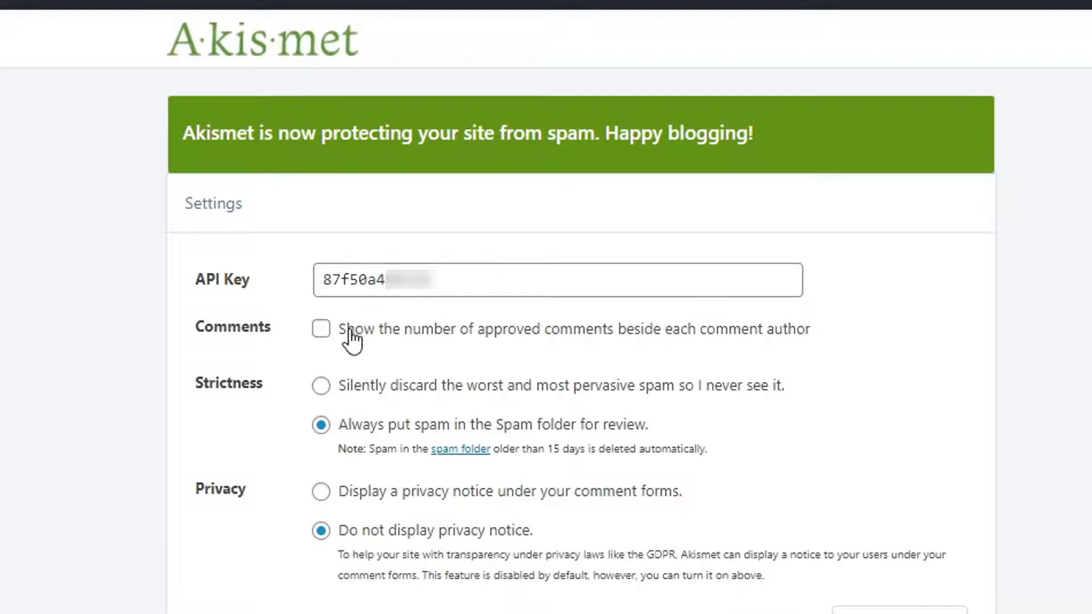
Set Akismet's strictness to silently discard the worst and most pervasive spam, and save the changes.
click(362, 398)
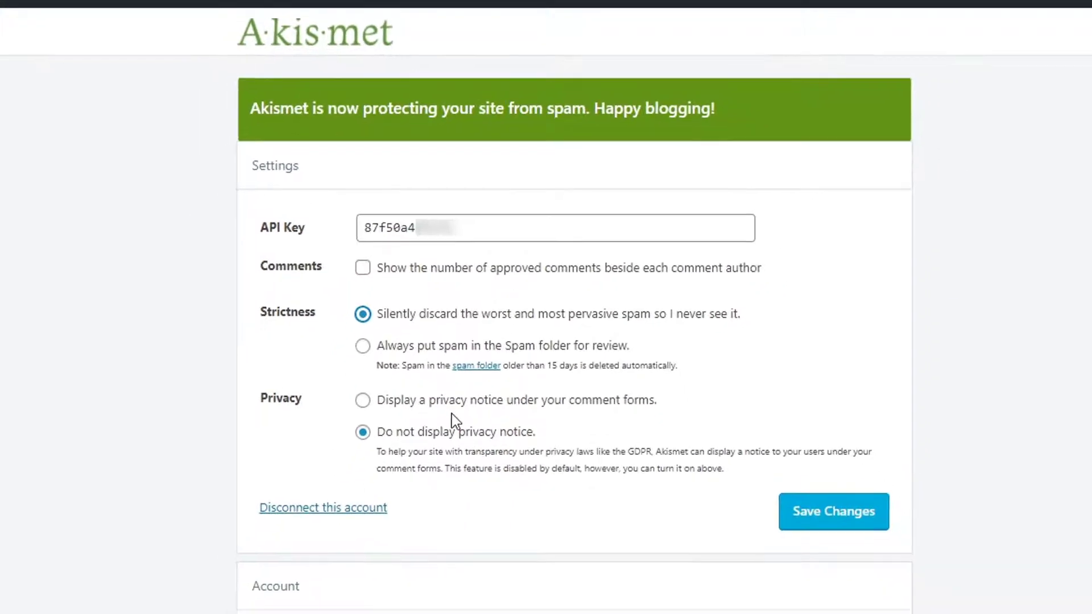
click(819, 515)
click(824, 532)
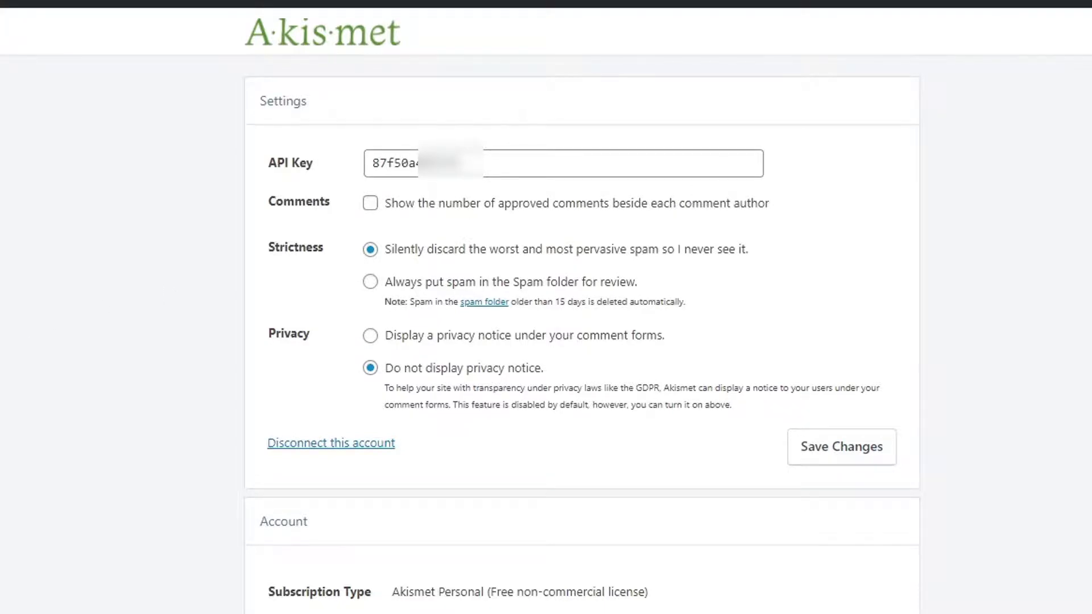
View the list of all site users and examine the form for adding a new user, including the available roles.
mouse_move(39, 166)
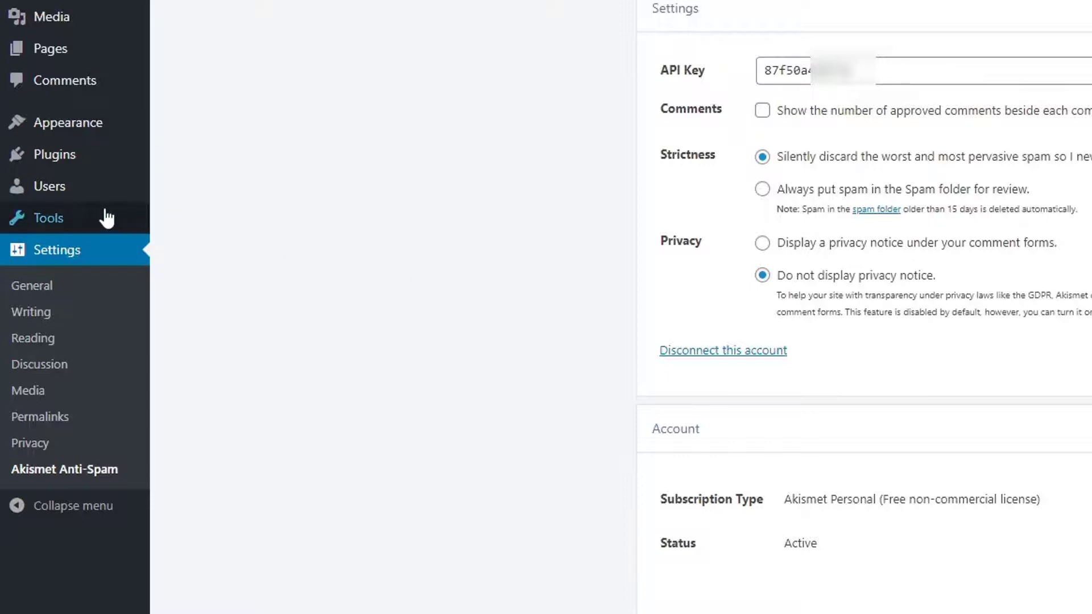
mouse_move(72, 199)
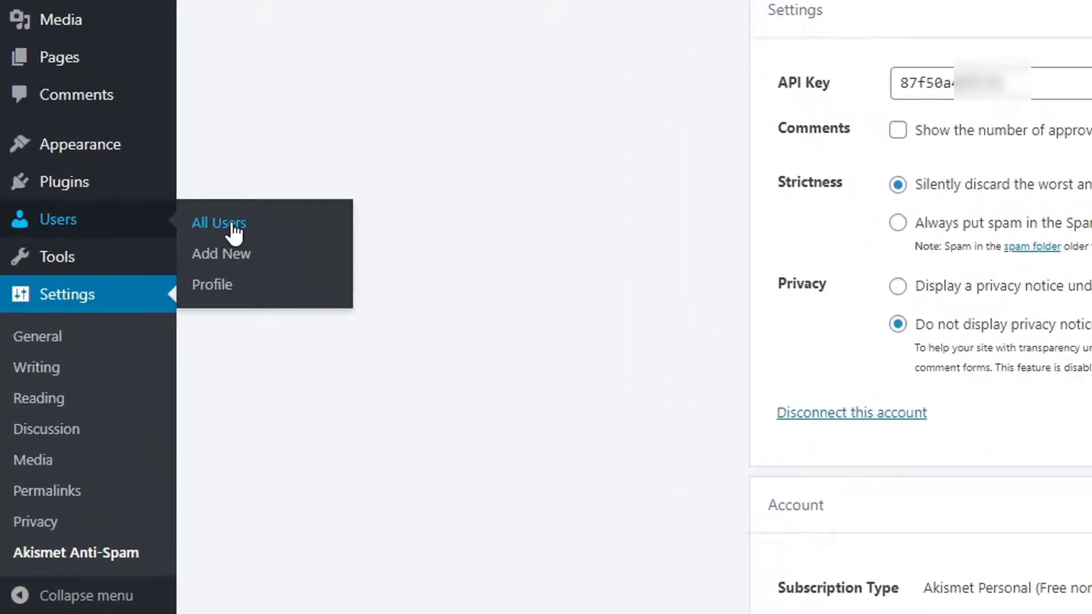
click(233, 227)
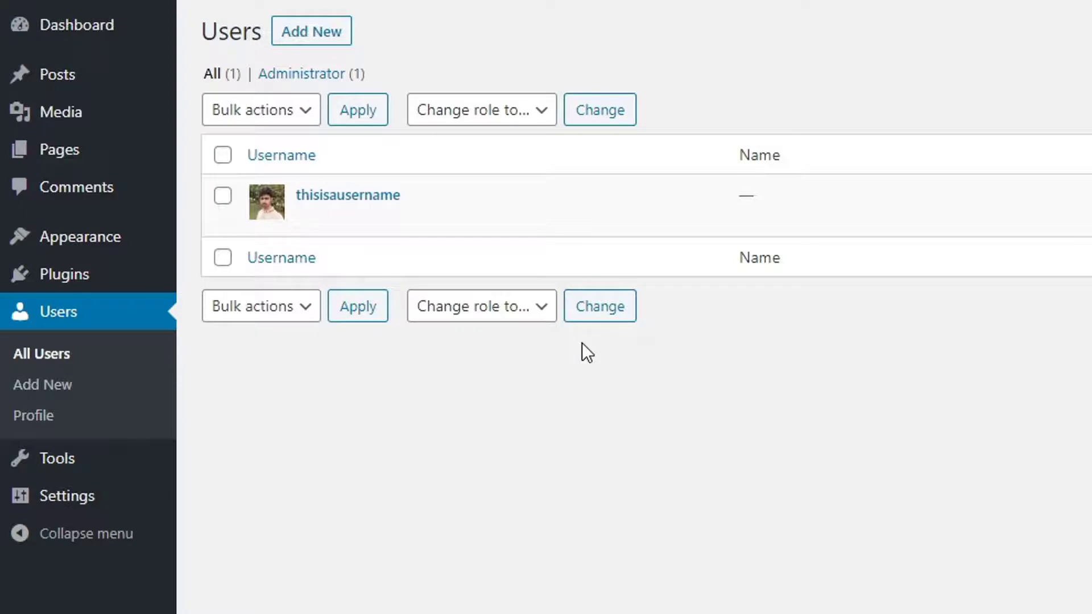
mouse_move(364, 219)
click(328, 39)
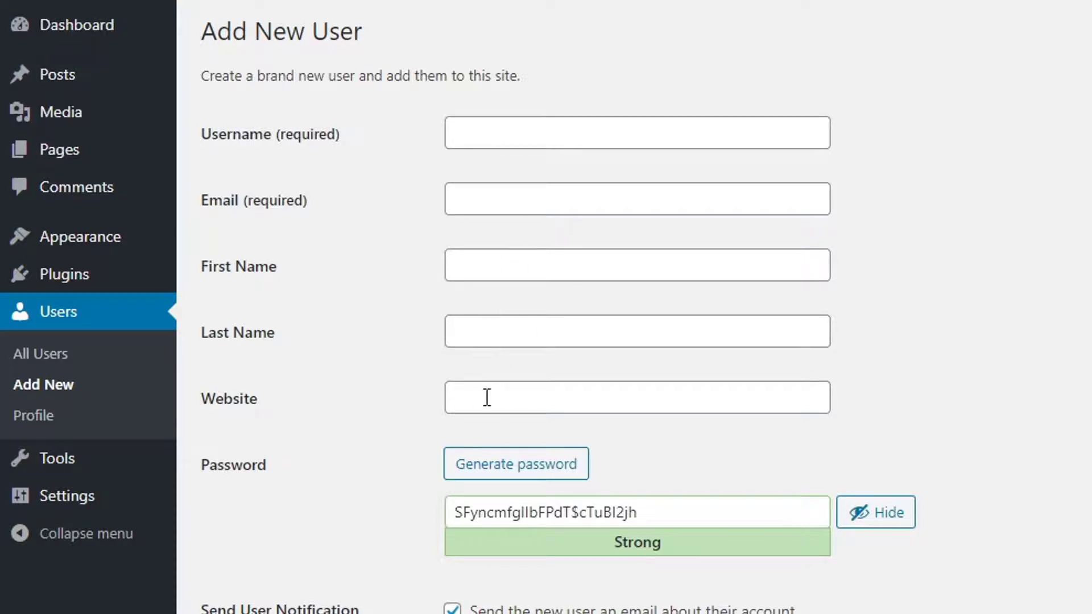
scroll(654, 467, down, 1)
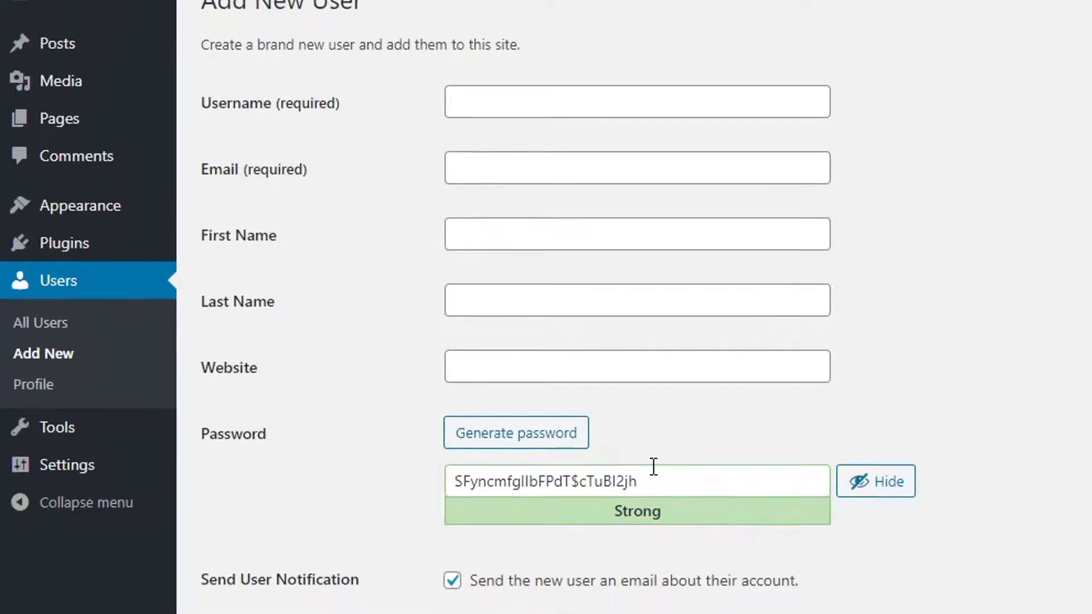
scroll(654, 467, down, 5)
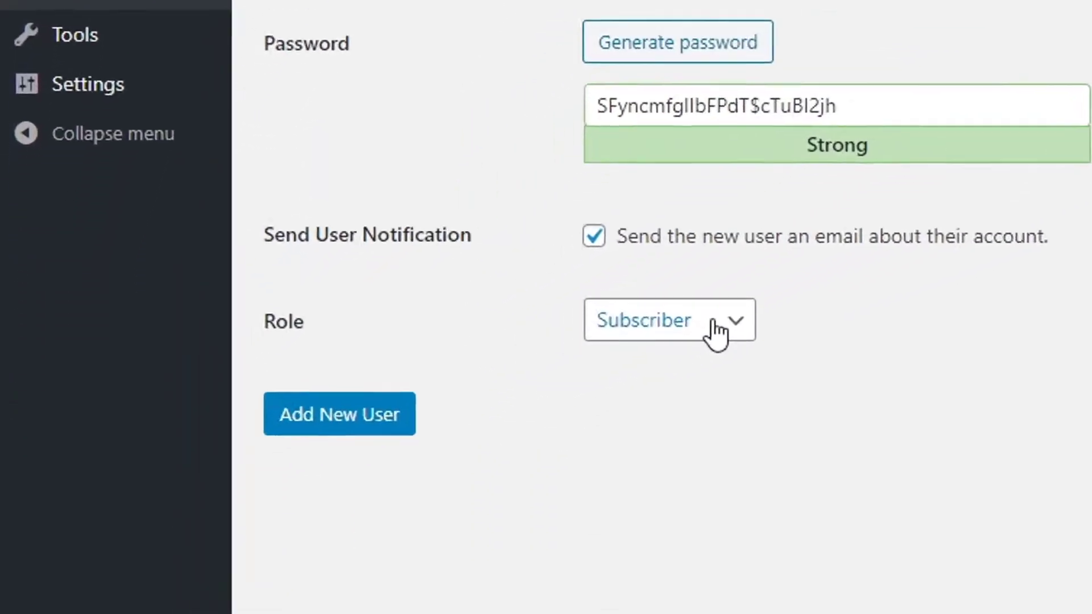
click(769, 313)
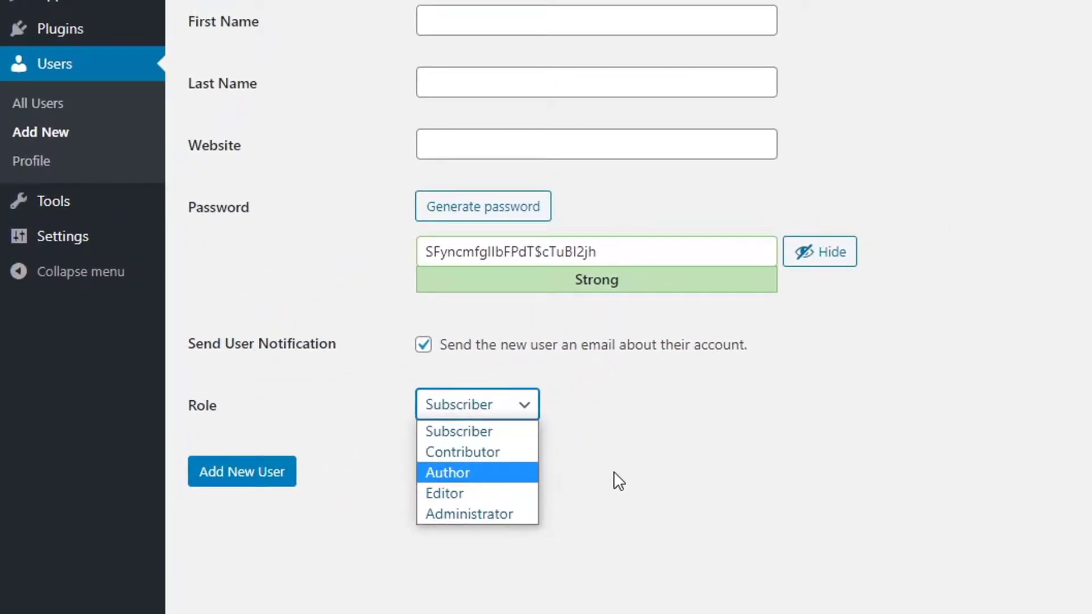
click(614, 473)
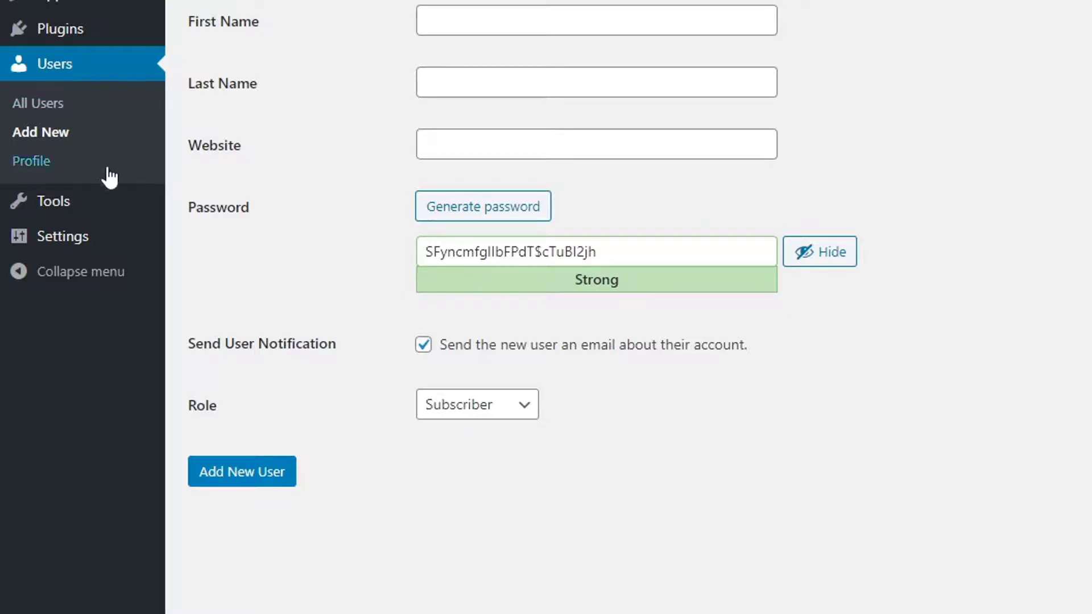
Open the general settings and change the site title to "IPL Pedia".
mouse_move(67, 216)
mouse_move(72, 240)
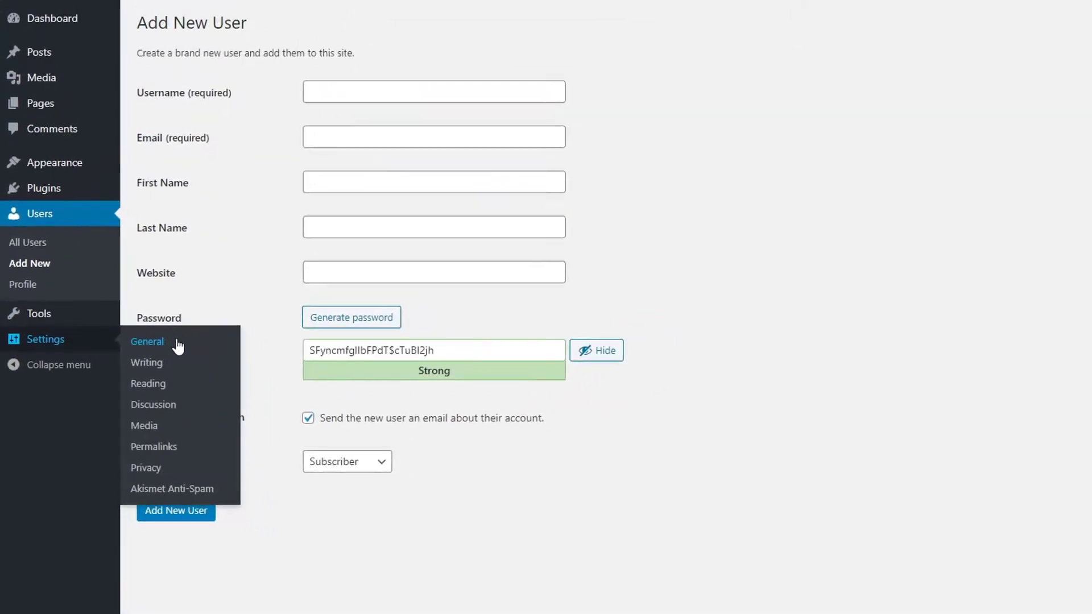
click(178, 345)
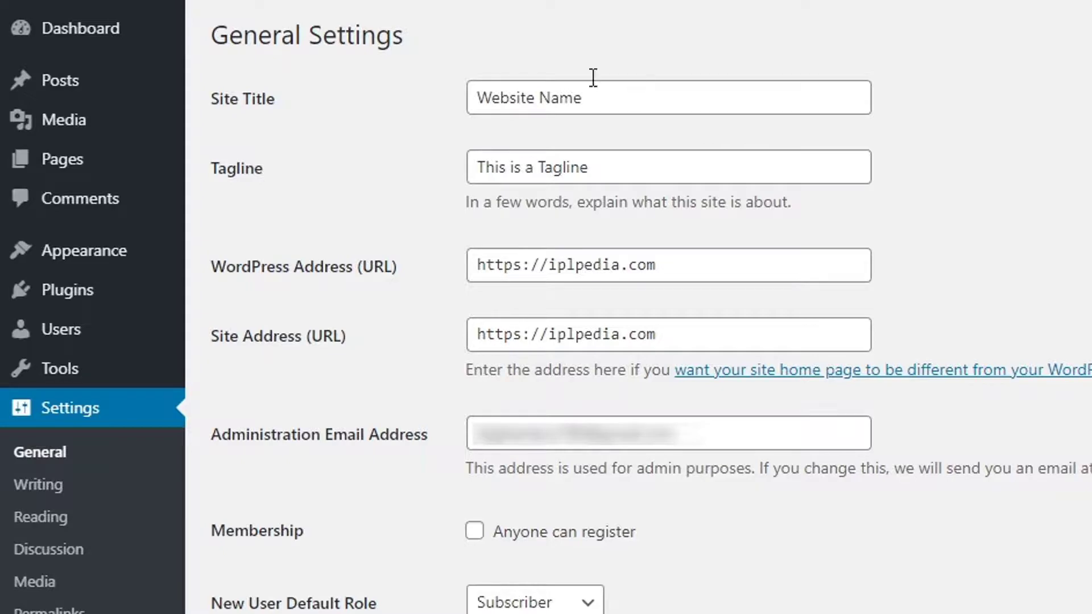
drag(628, 97, 459, 108)
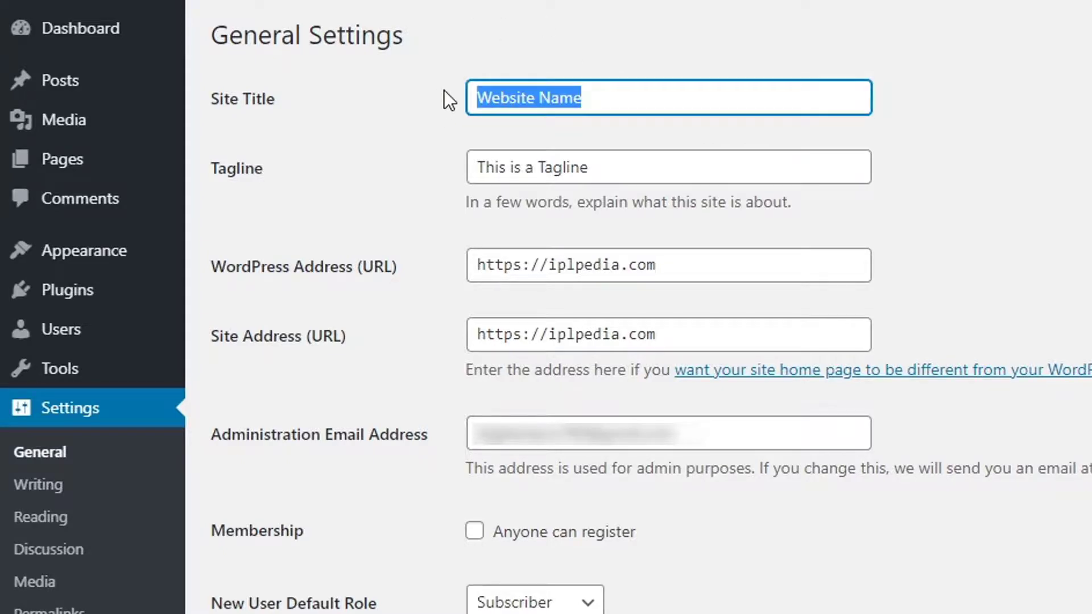
text(Ip)
key(BackSpace)
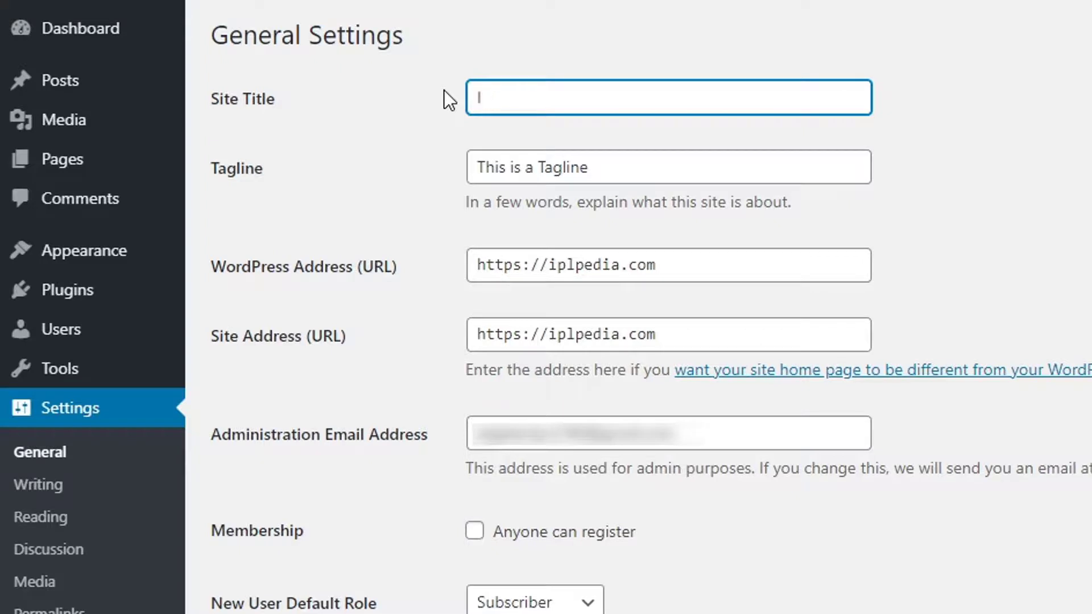
text(PL Pedia)
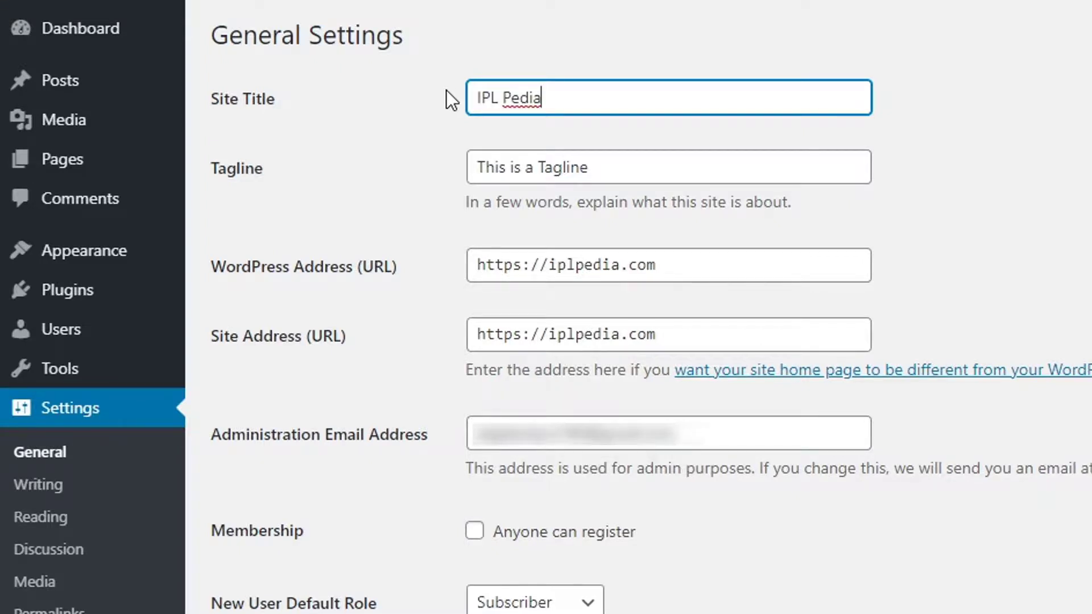
Examine the tagline and WordPress address fields in the general settings.
drag(625, 166, 476, 173)
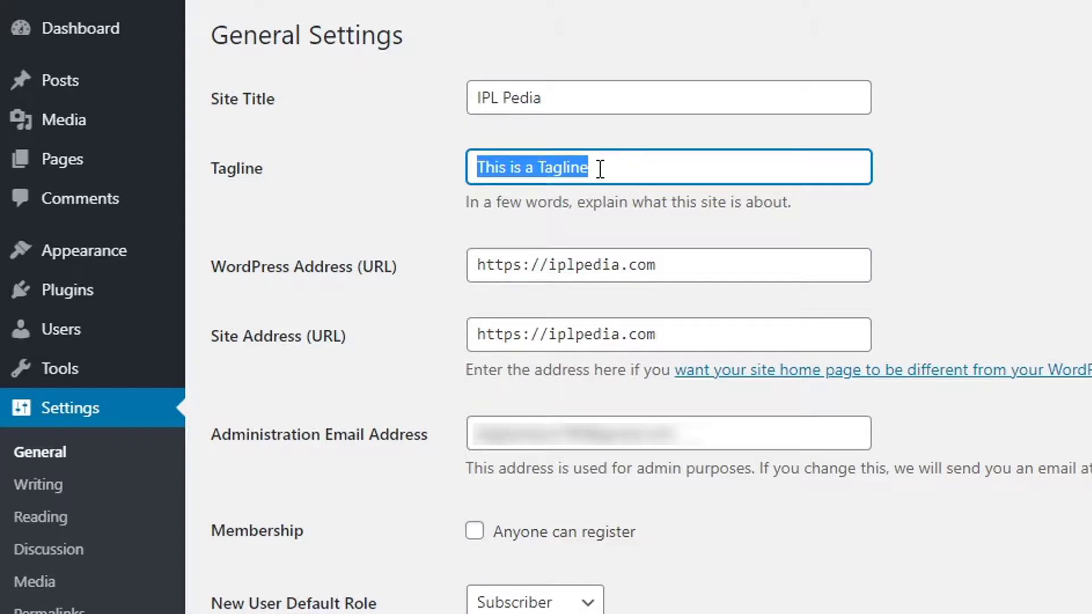
click(547, 272)
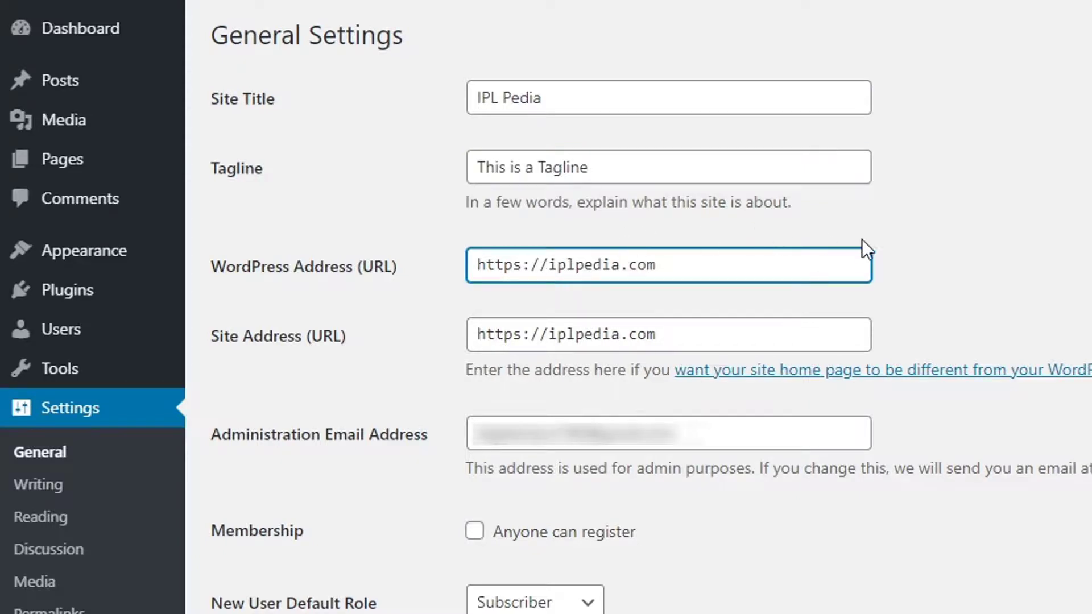
click(926, 251)
Set the Endurance Cache level to Off (Level 0) in the general settings.
scroll(903, 213, down, 10)
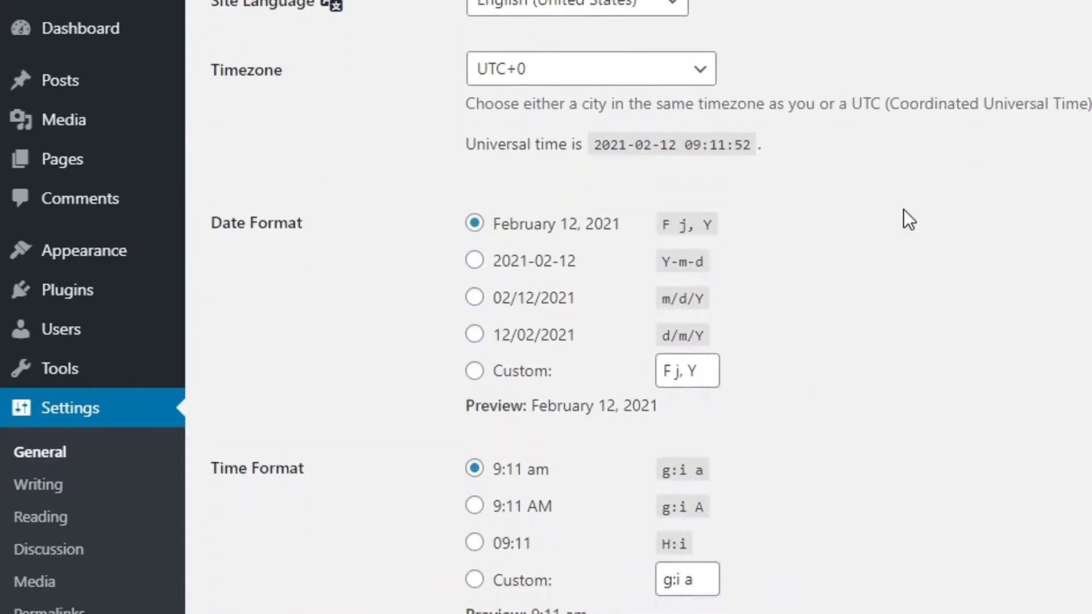
scroll(903, 214, down, 2)
scroll(551, 464, down, 5)
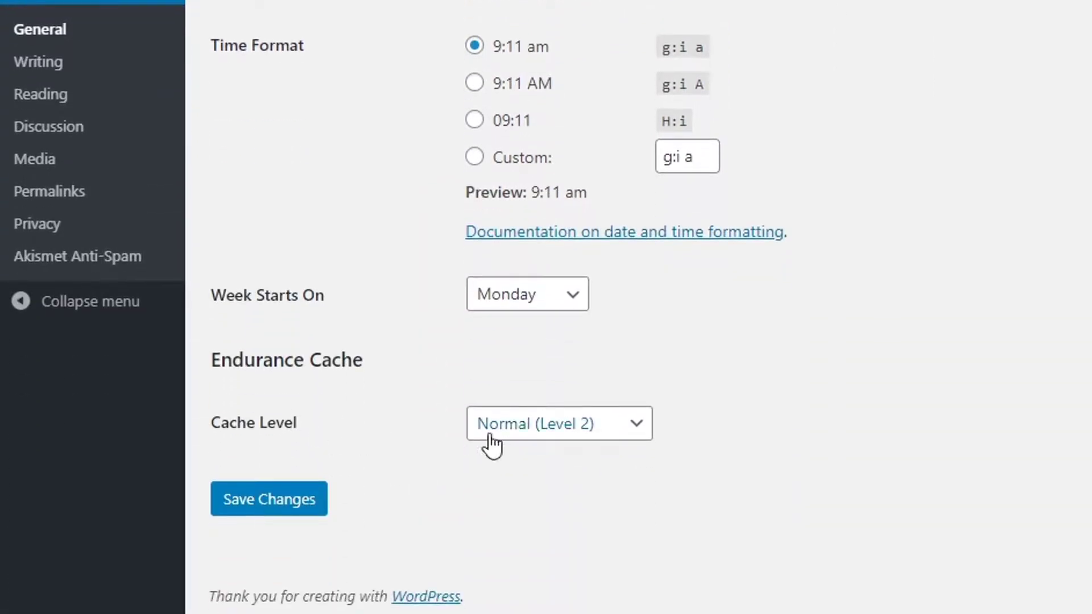
click(533, 431)
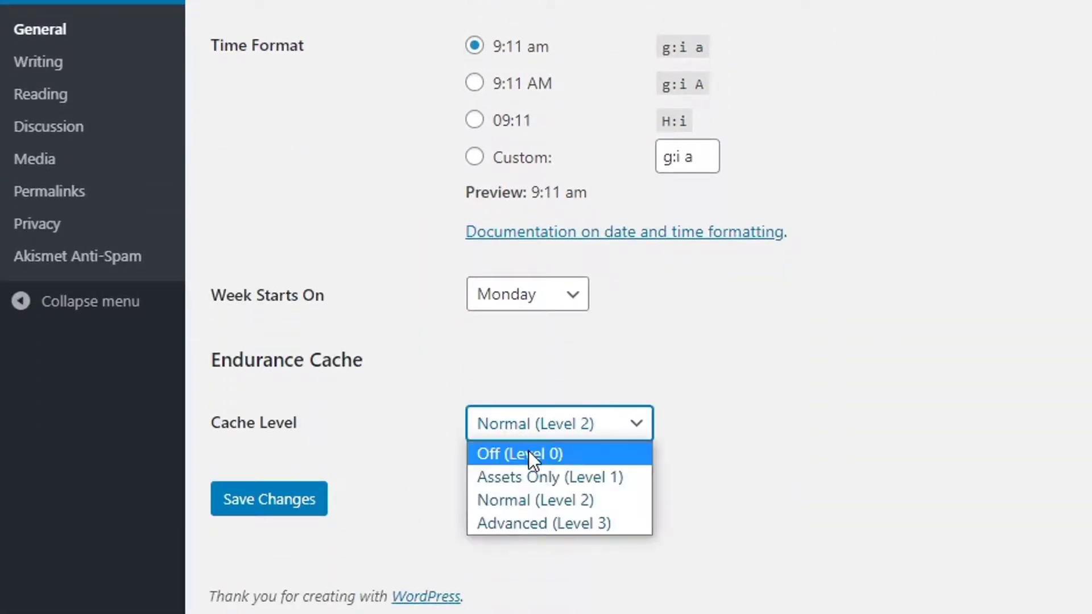
click(527, 453)
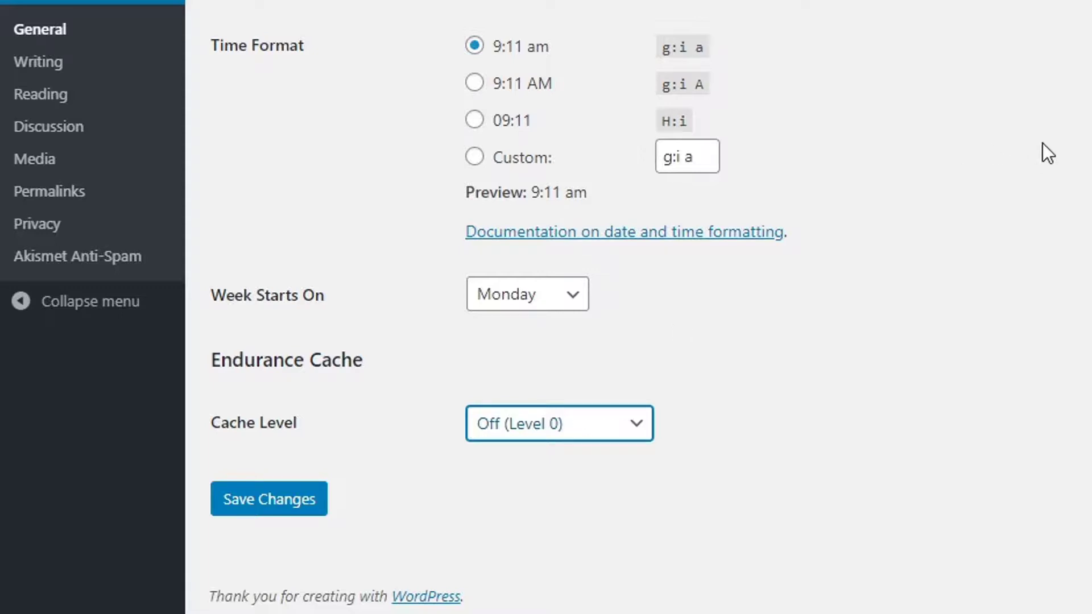
Save the changes to the general settings and open the writing settings.
click(296, 499)
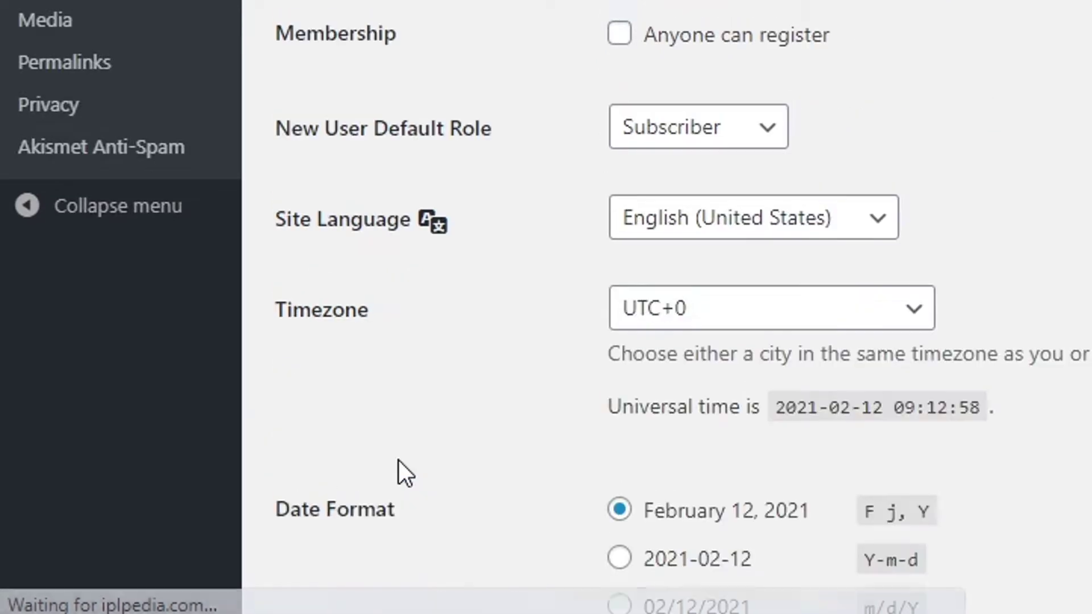
scroll(500, 157, down, 10)
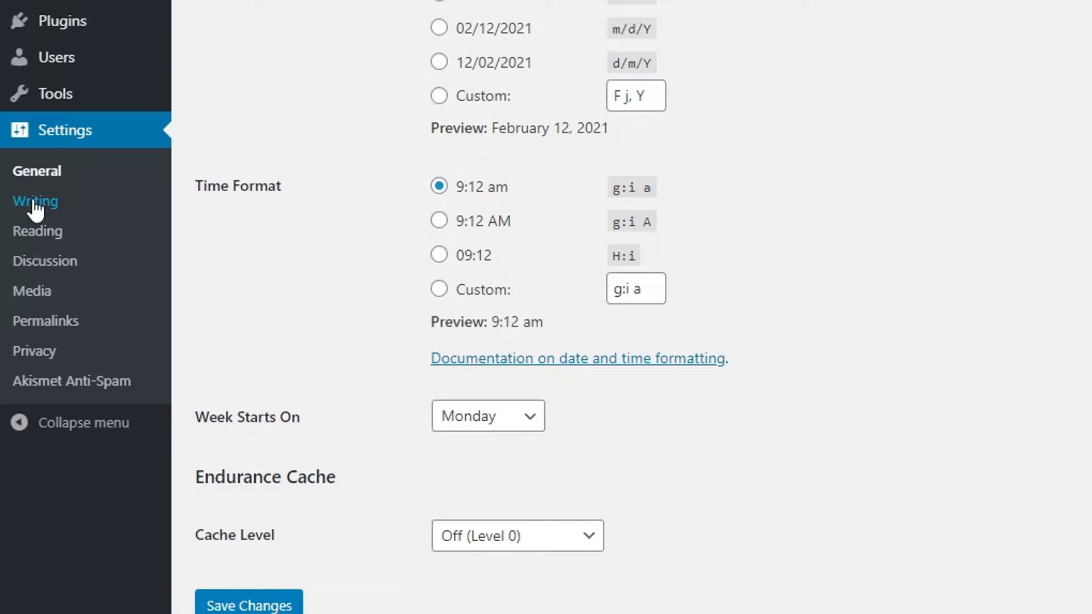
click(35, 204)
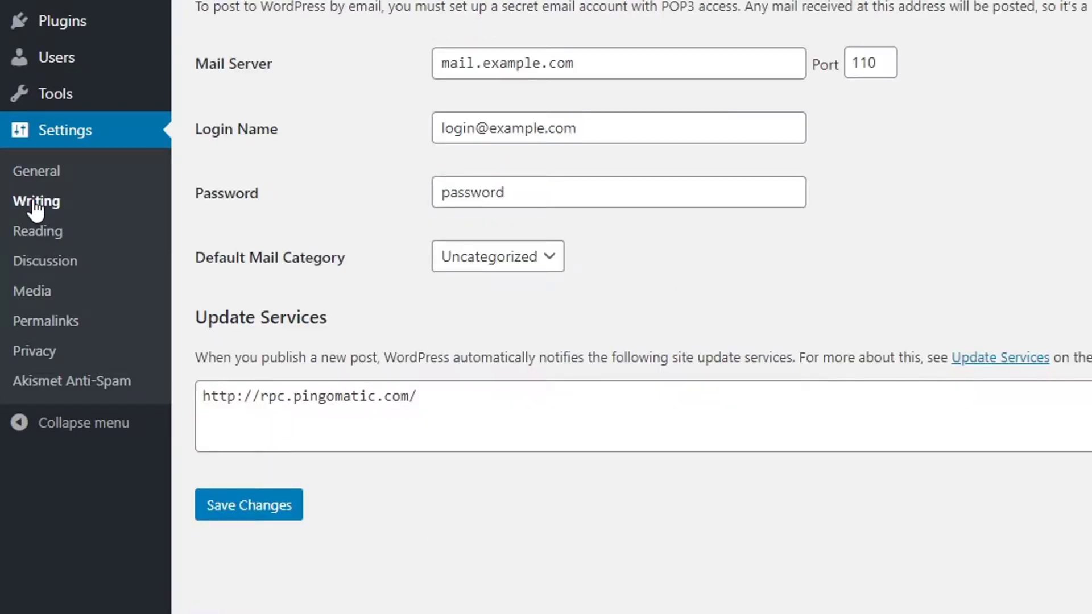
Enable discouraging search engines from indexing this site in the reading settings and save the changes.
click(60, 244)
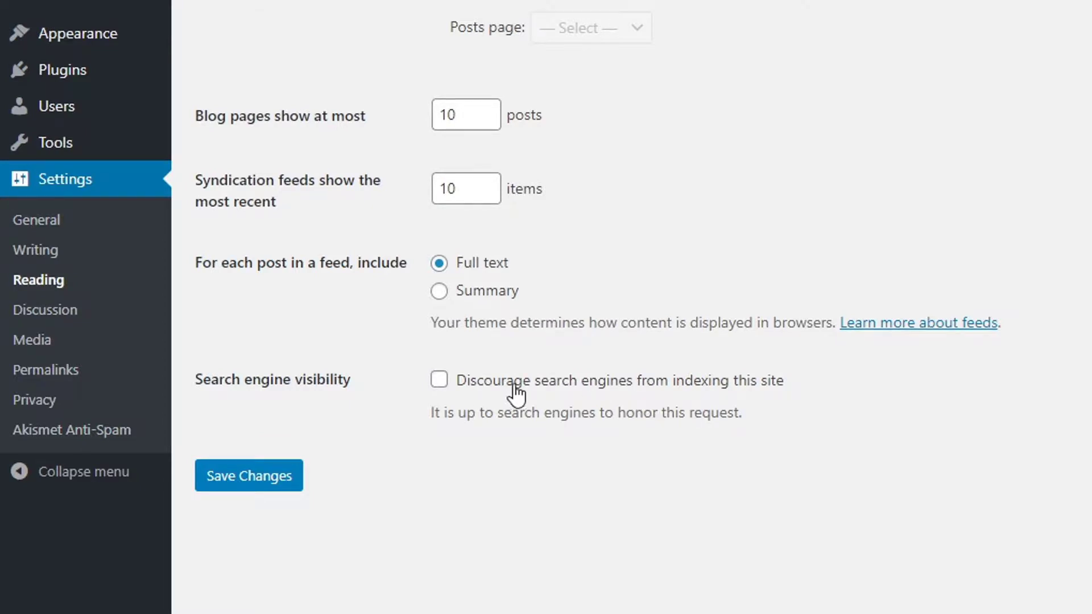
click(443, 381)
click(244, 483)
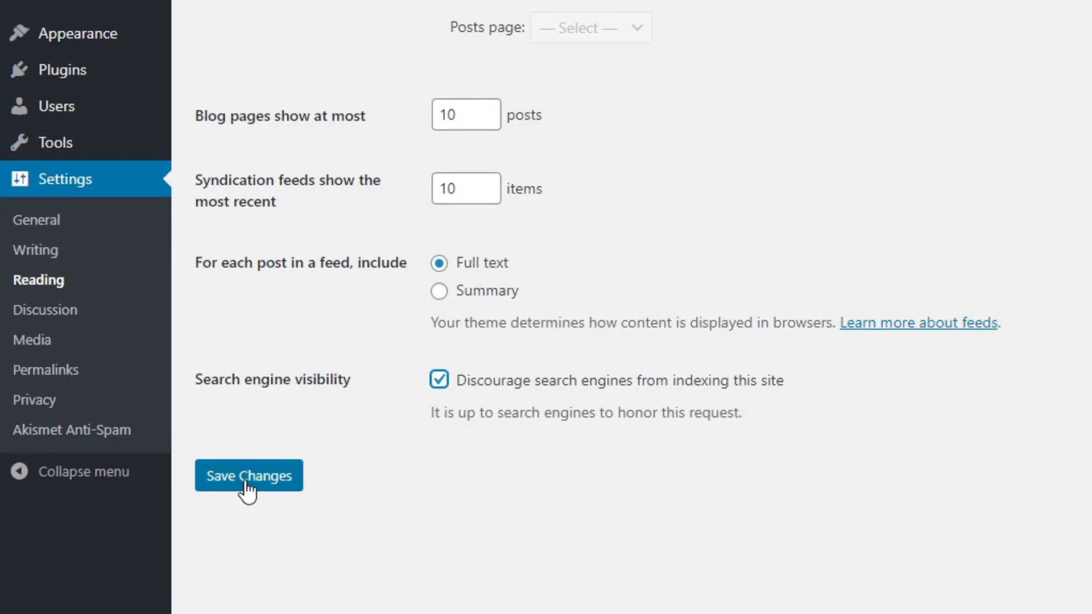
Set the site's permalink structure to Post name and save the permalink settings.
click(59, 380)
scroll(69, 391, up, 4)
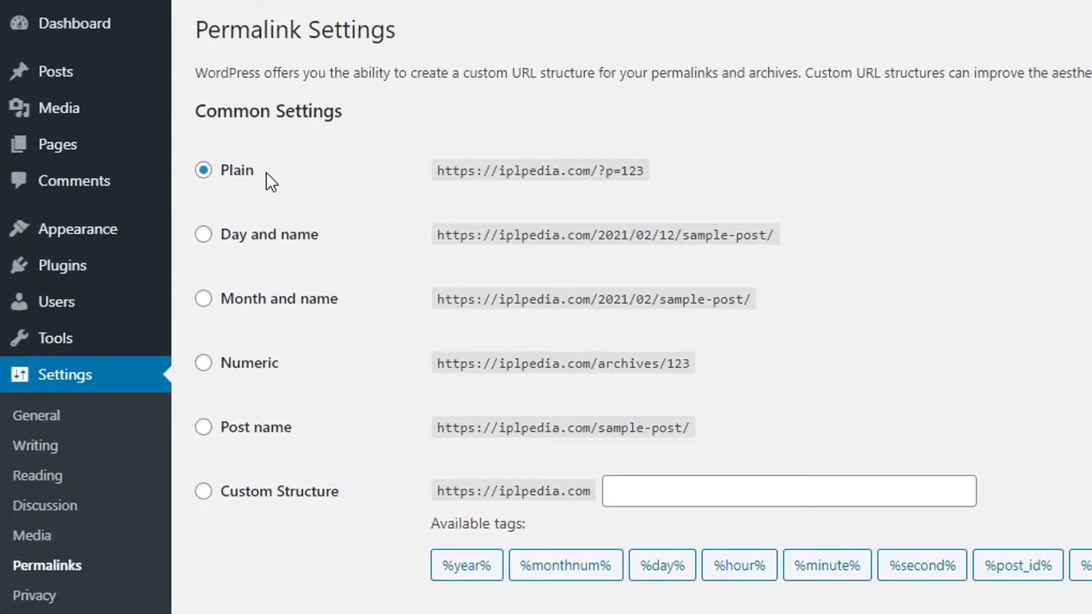
click(268, 432)
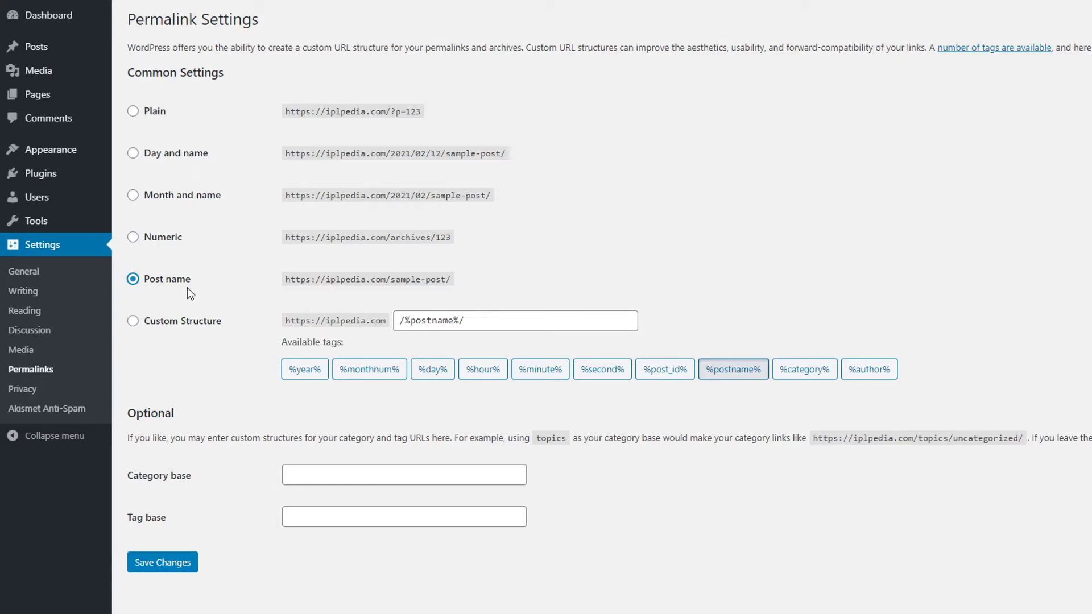
click(165, 569)
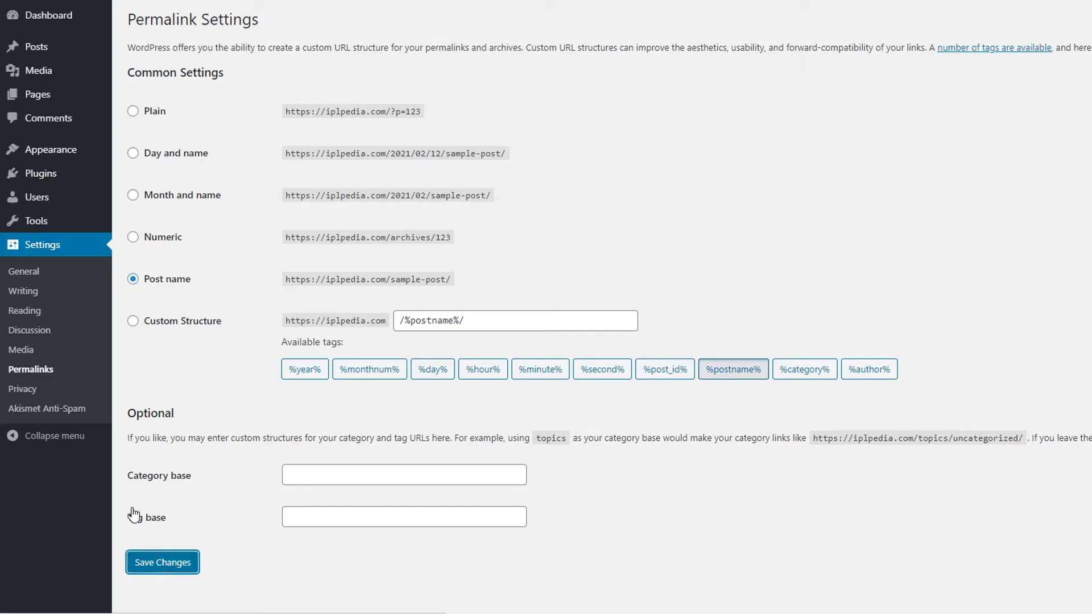